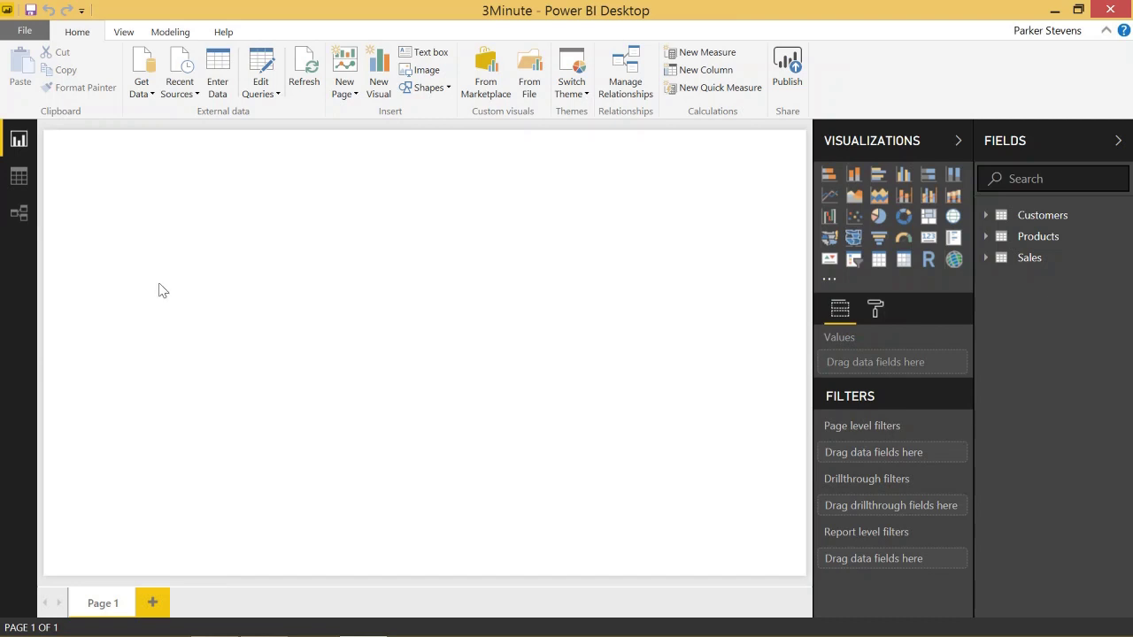
Show the Sales table's 60,398 rows in Data view.
click(19, 177)
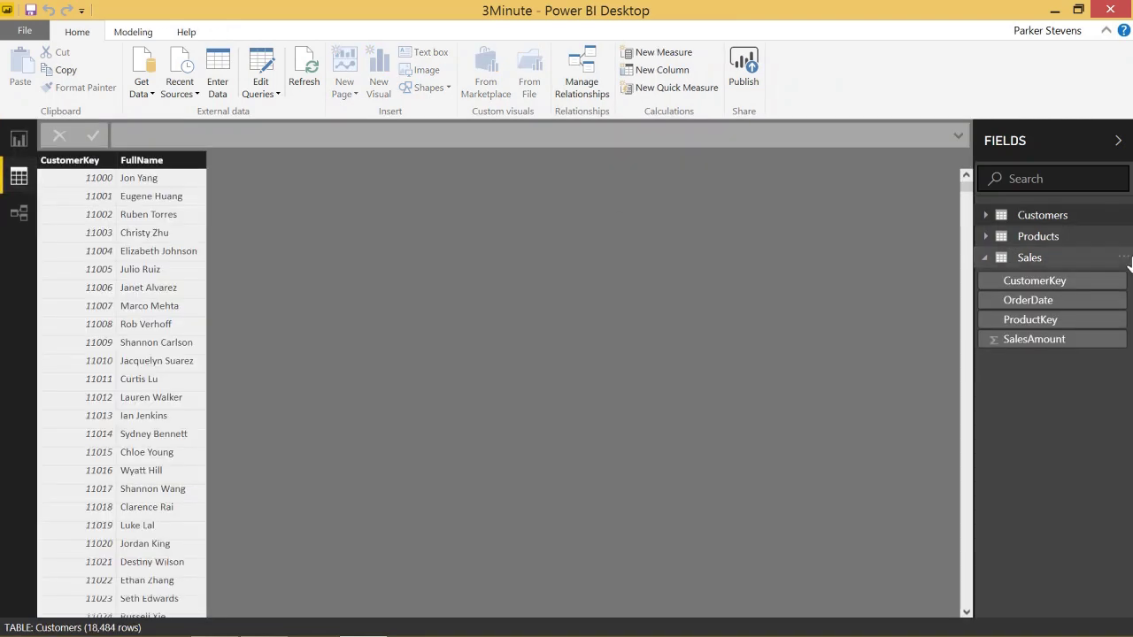
click(1031, 257)
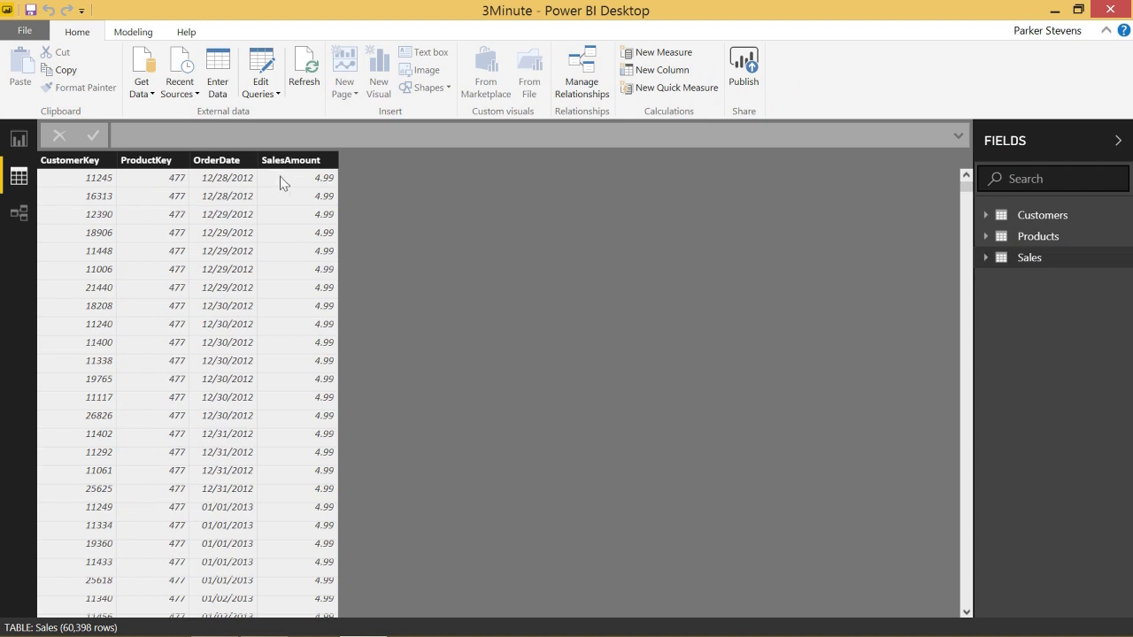
Add a line chart of SalesAmount by plain OrderDate instead of the date hierarchy.
click(19, 139)
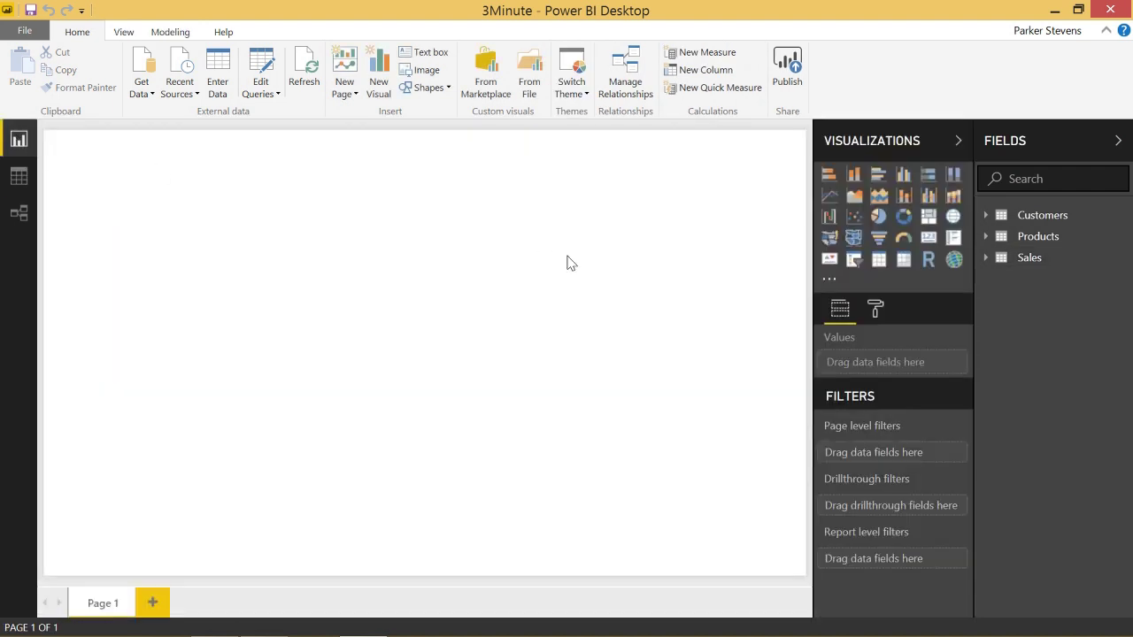
click(828, 196)
click(1053, 259)
drag(1063, 339, 458, 389)
drag(1018, 300, 850, 365)
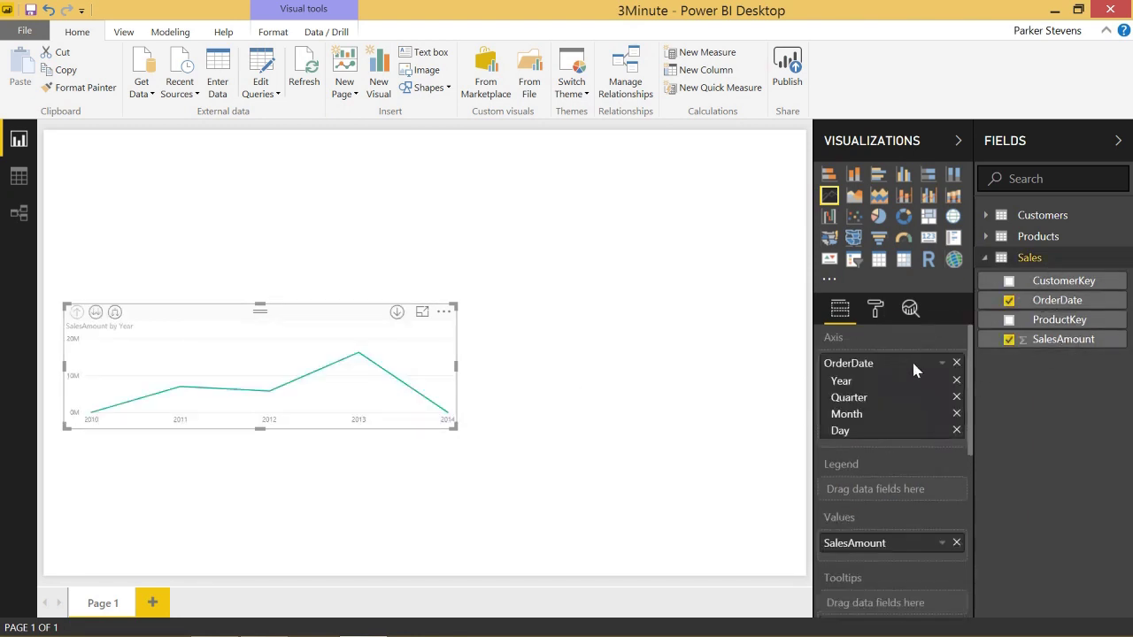
click(941, 364)
click(987, 383)
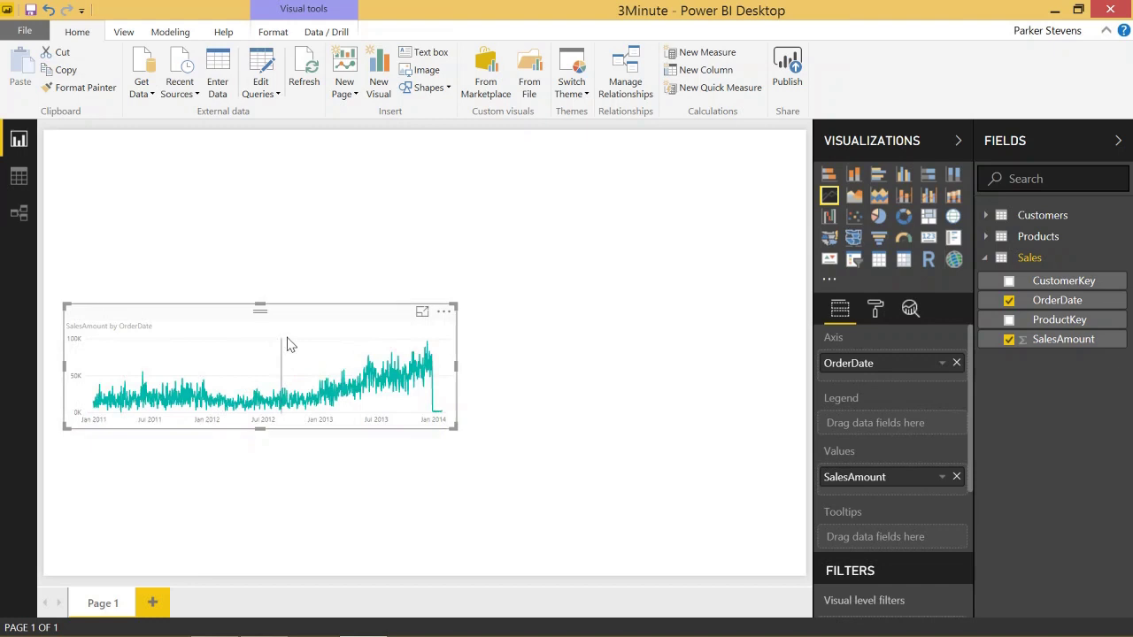
Move the line chart up and enlarge it across most of the page.
drag(304, 305, 367, 169)
drag(524, 297, 722, 423)
mouse_move(548, 294)
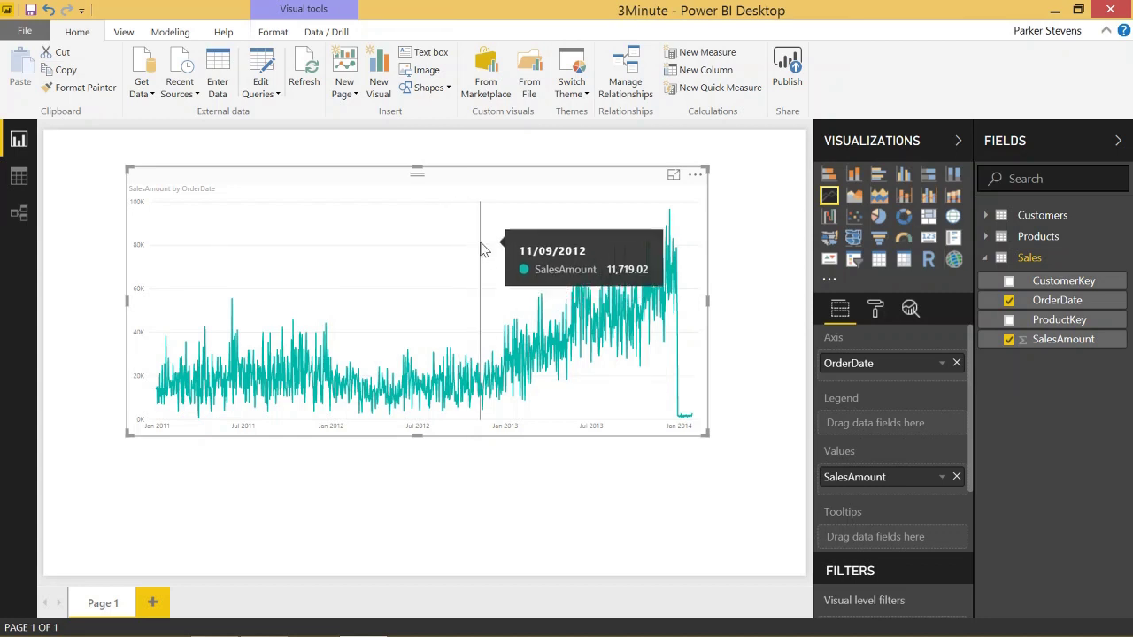
Enter a new table named MeasureTable with a single column d and load it.
click(1028, 259)
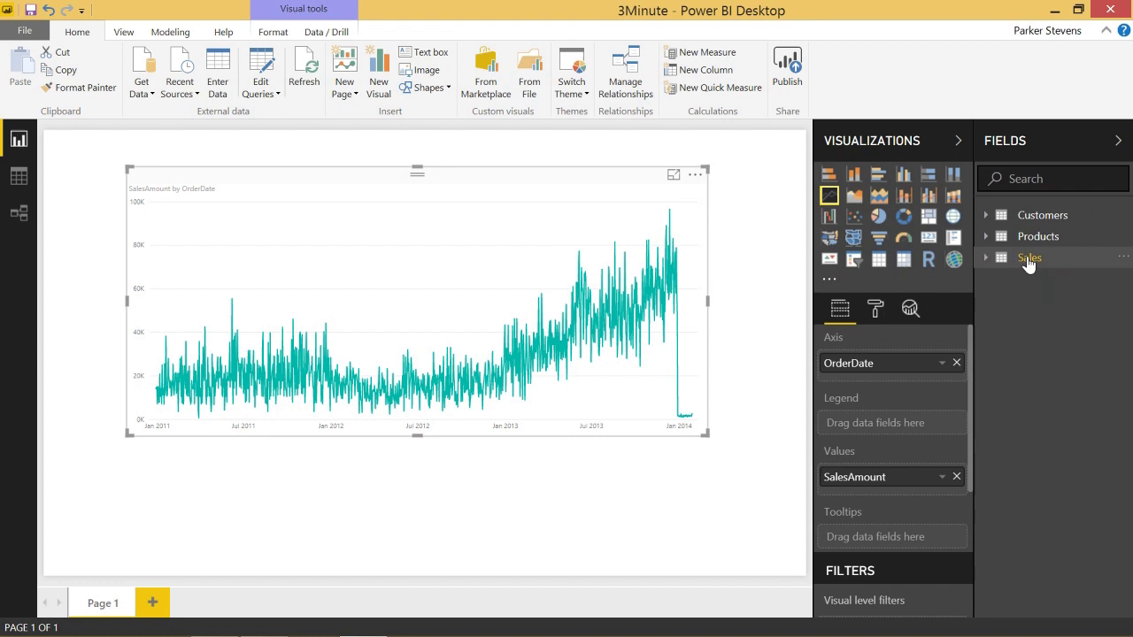
click(221, 77)
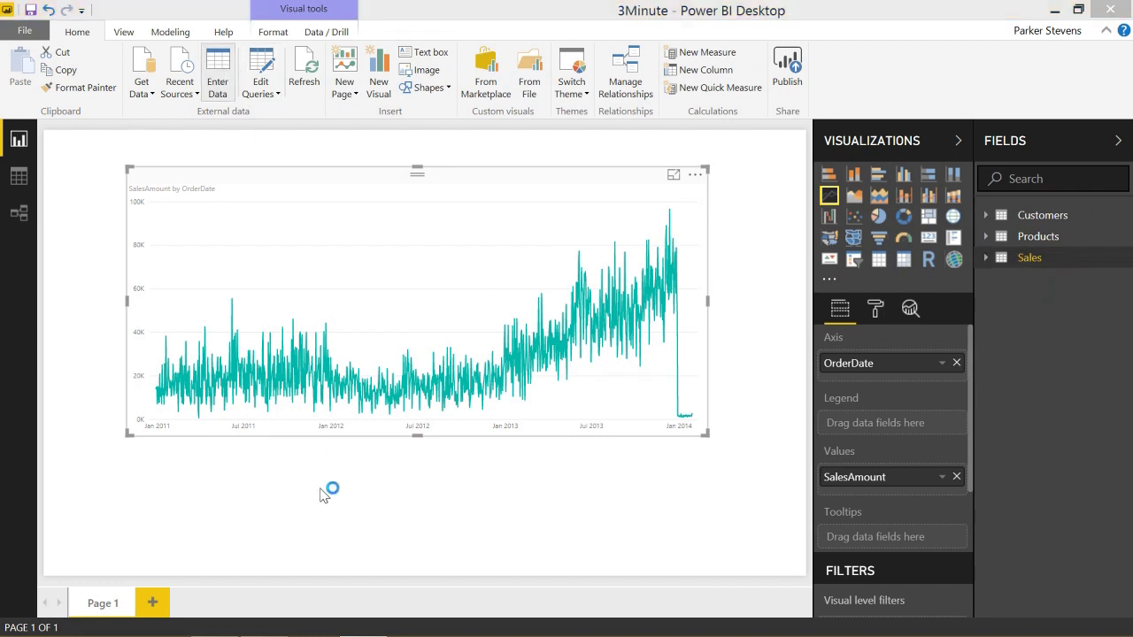
text(MeasureT)
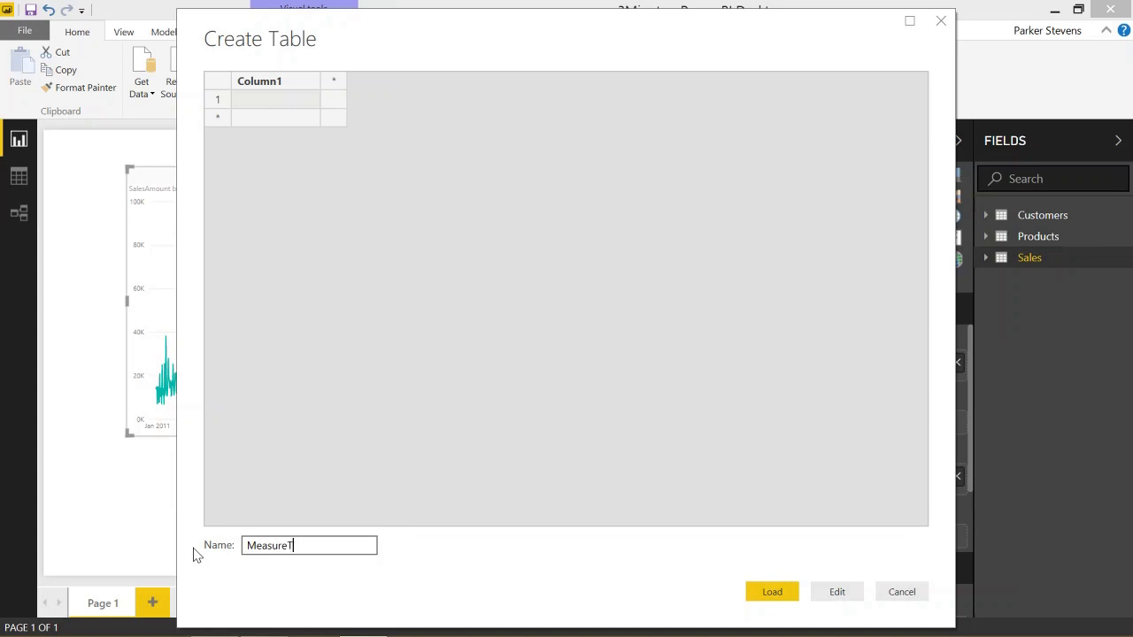
text(able)
double_click(259, 82)
text(d)
click(298, 95)
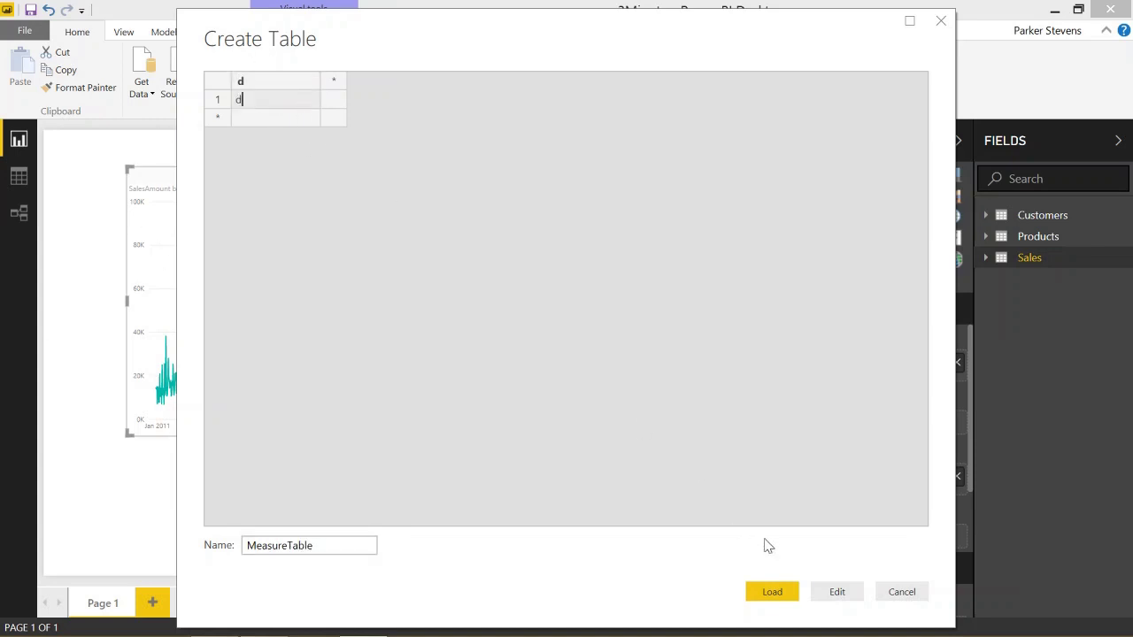
click(772, 591)
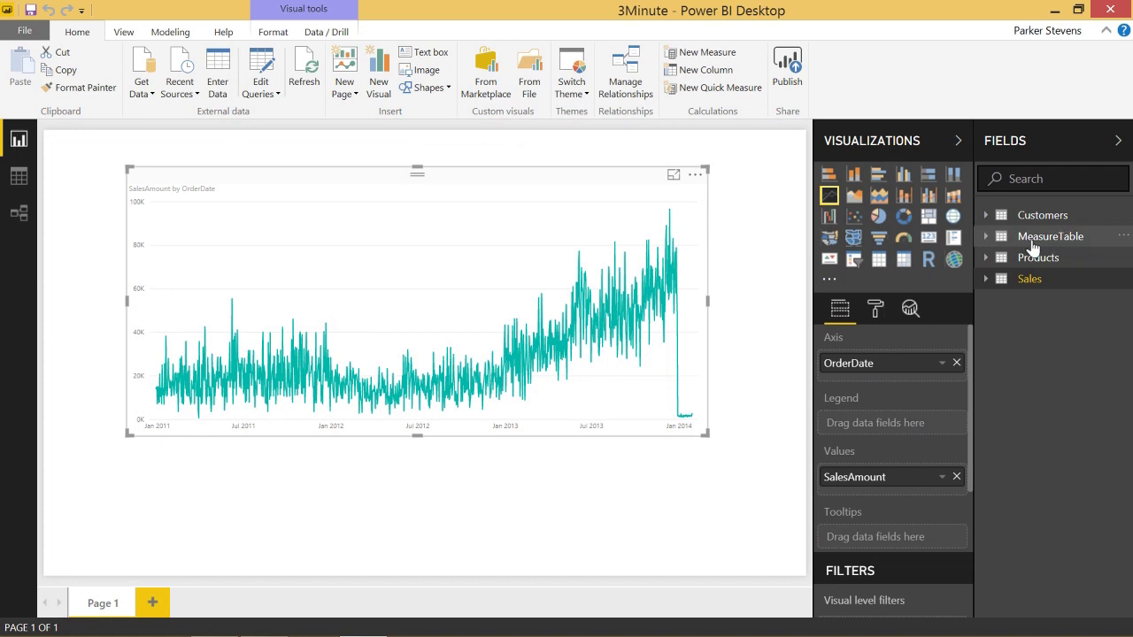
Start a LastYearSales measure in MeasureTable as CALCULATE(SUM(Sales[SalesAmount]), ...).
right_click(1034, 237)
click(927, 252)
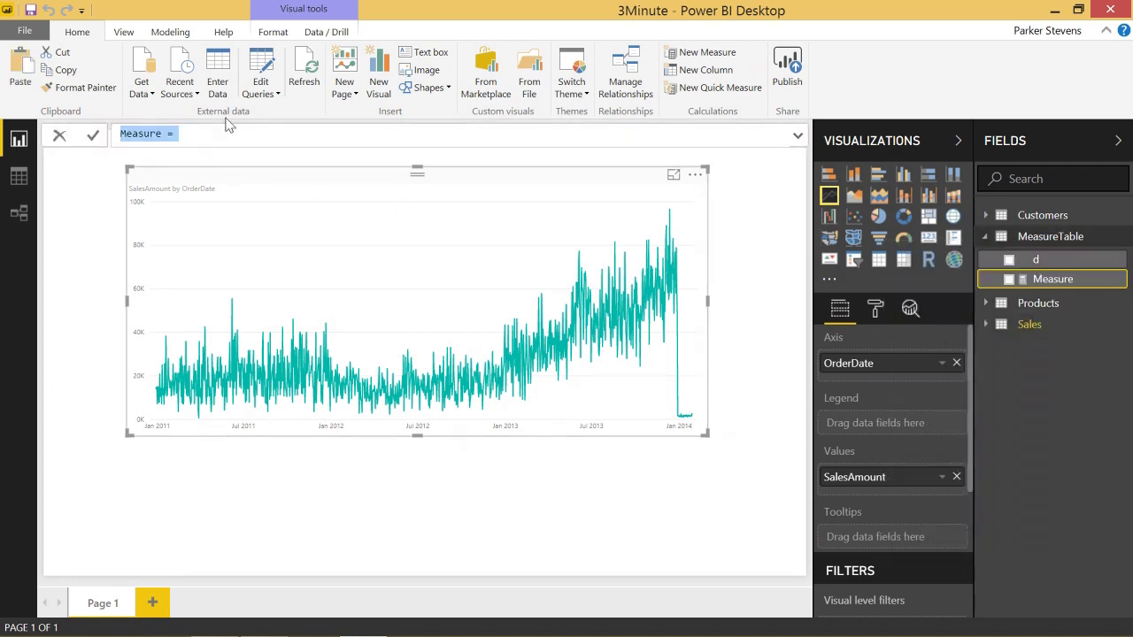
text(LastYearS)
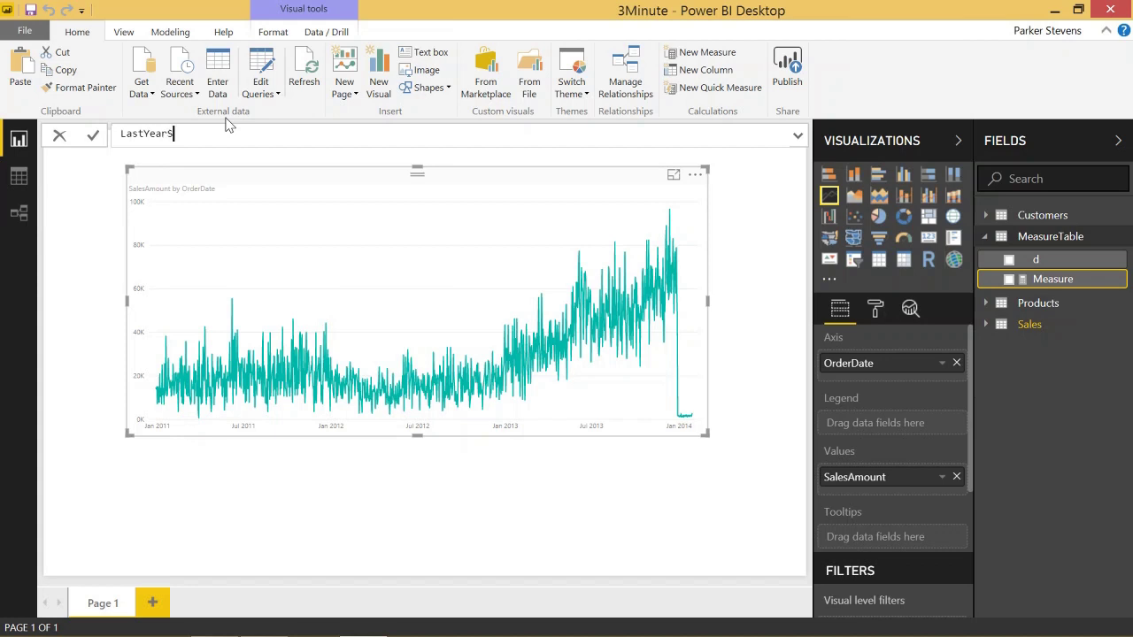
text(ales =)
key(shift+Return)
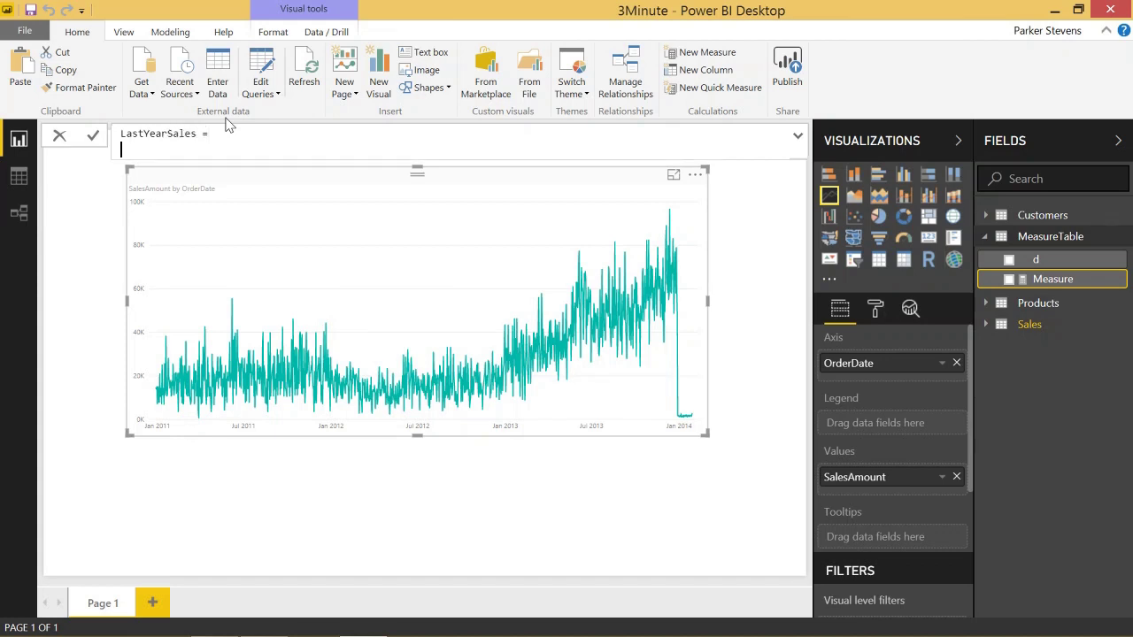
text(CAL)
key(Tab)
key(shift+Return)
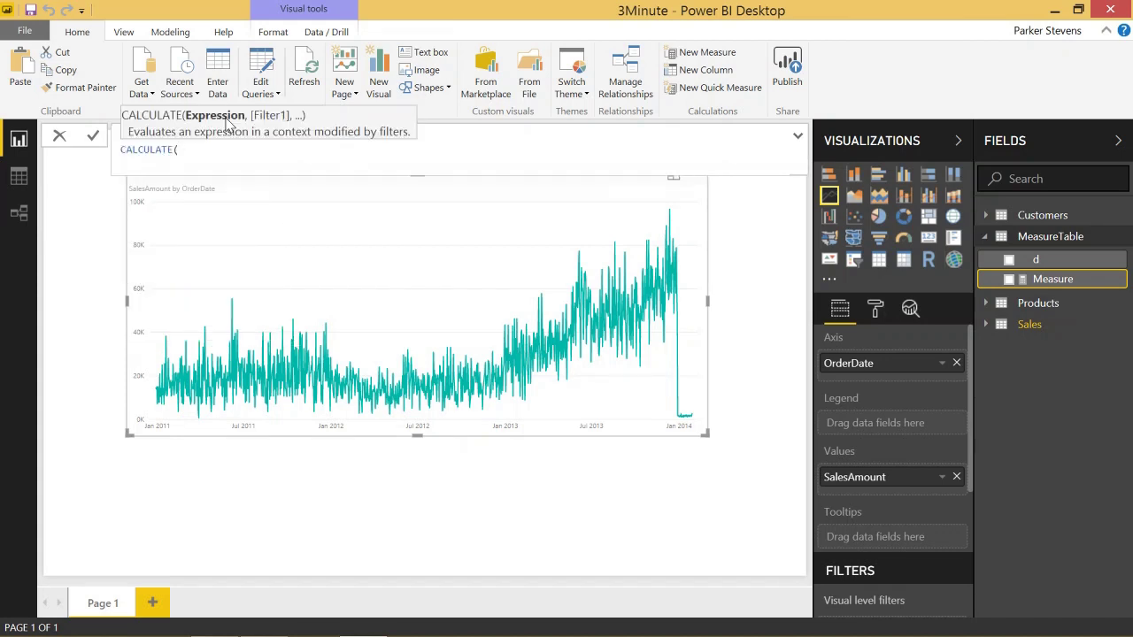
text(SUM(S)
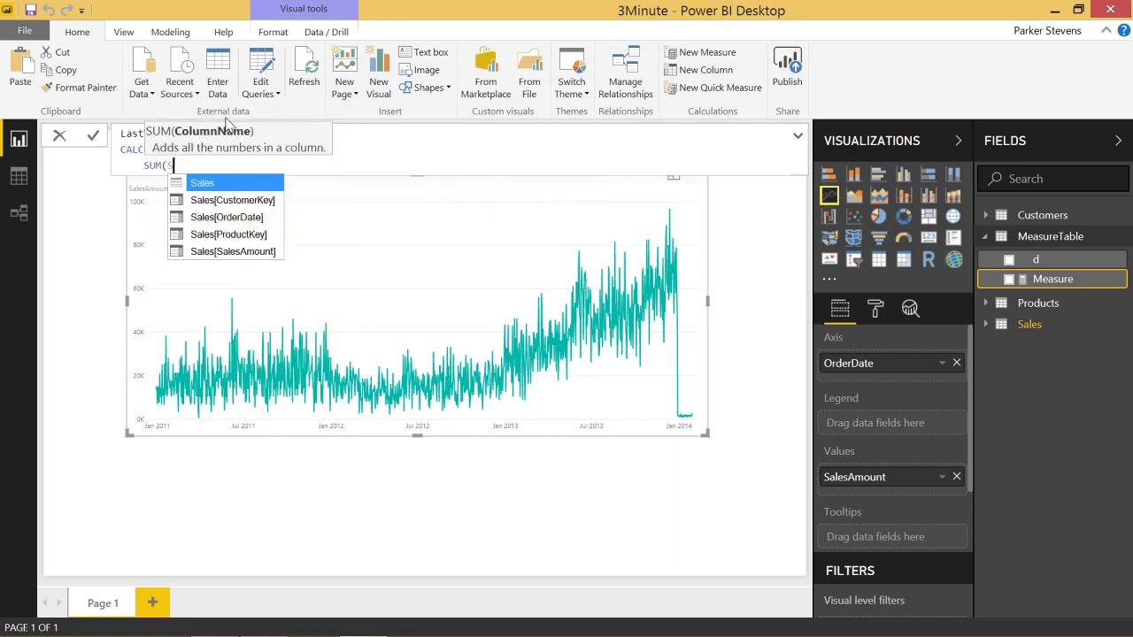
text(al)
key(Down)
key(Down)
key(Down)
key(Down)
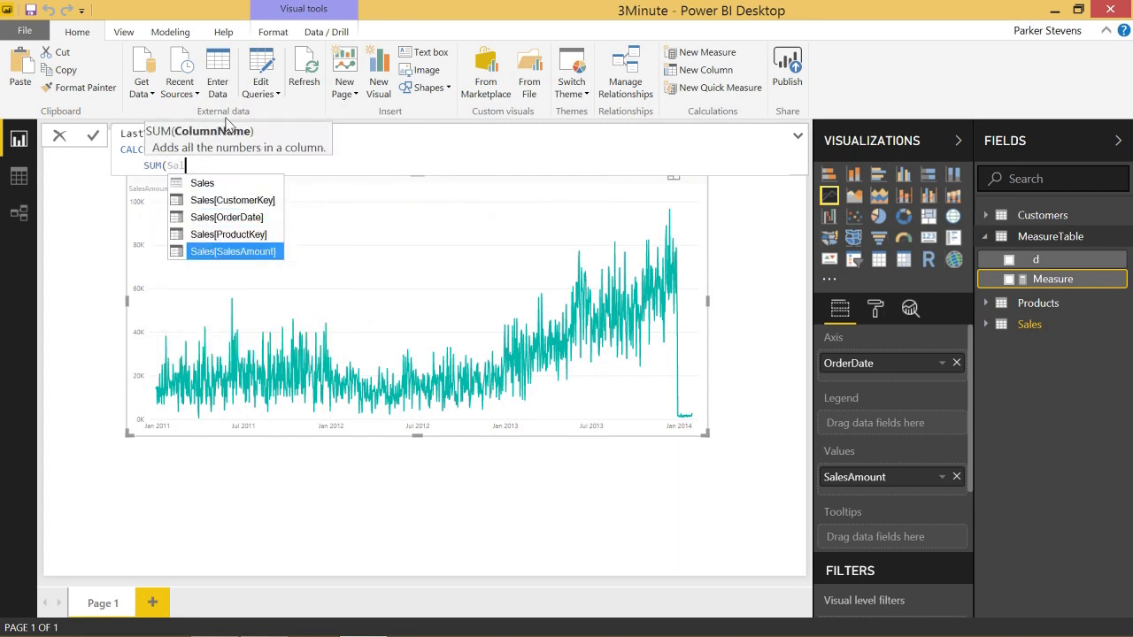
key(Tab)
text(),)
Add the DATEADD(Sales[OrderDate], -12, MONTH) filter, commit the measure, and plot it on the chart.
key(shift+Return)
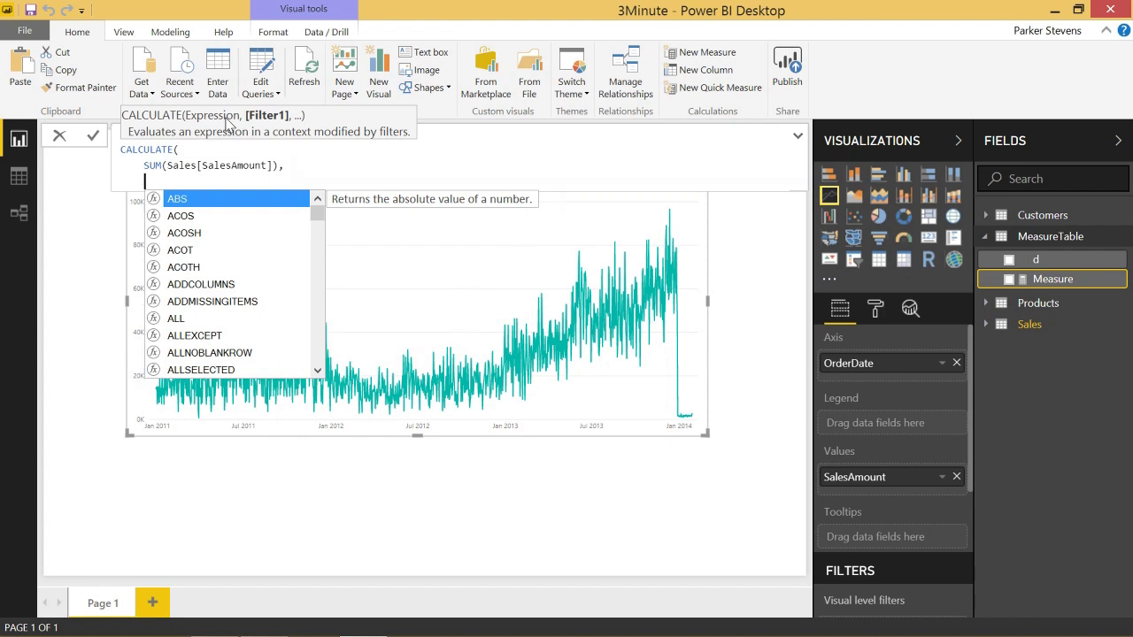
text(DAT)
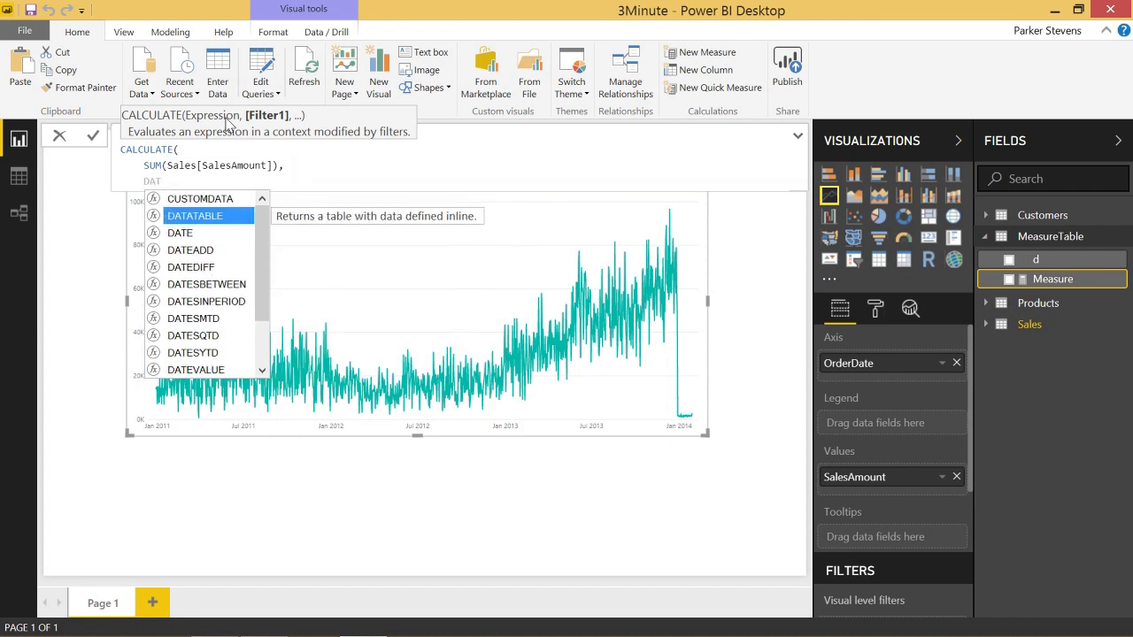
text(ED)
key(BackSpace)
text(A)
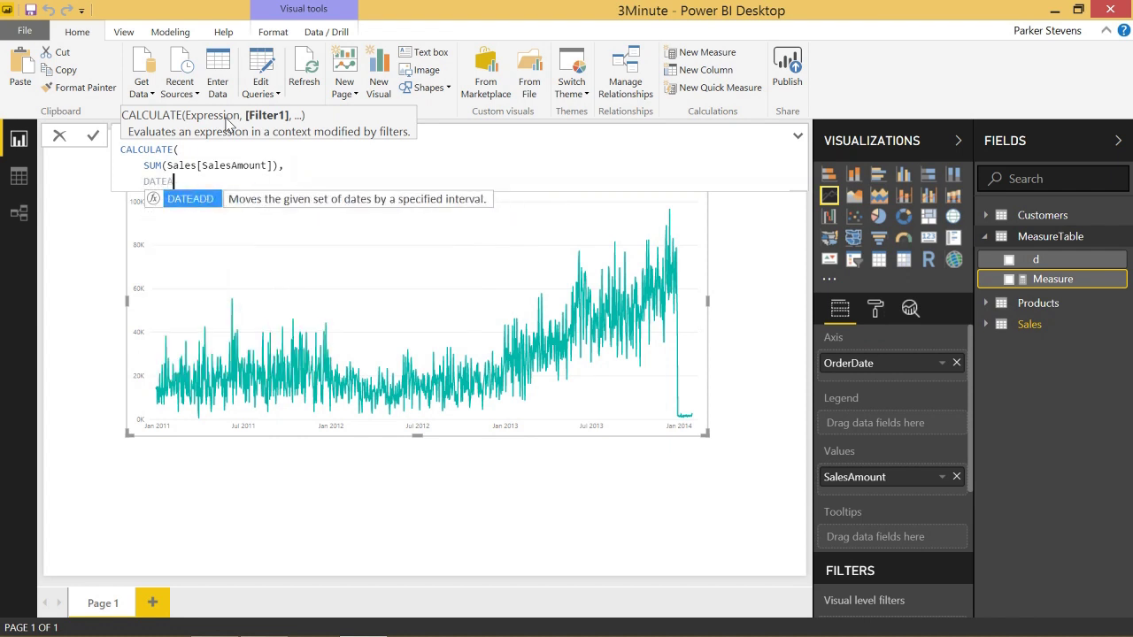
key(Tab)
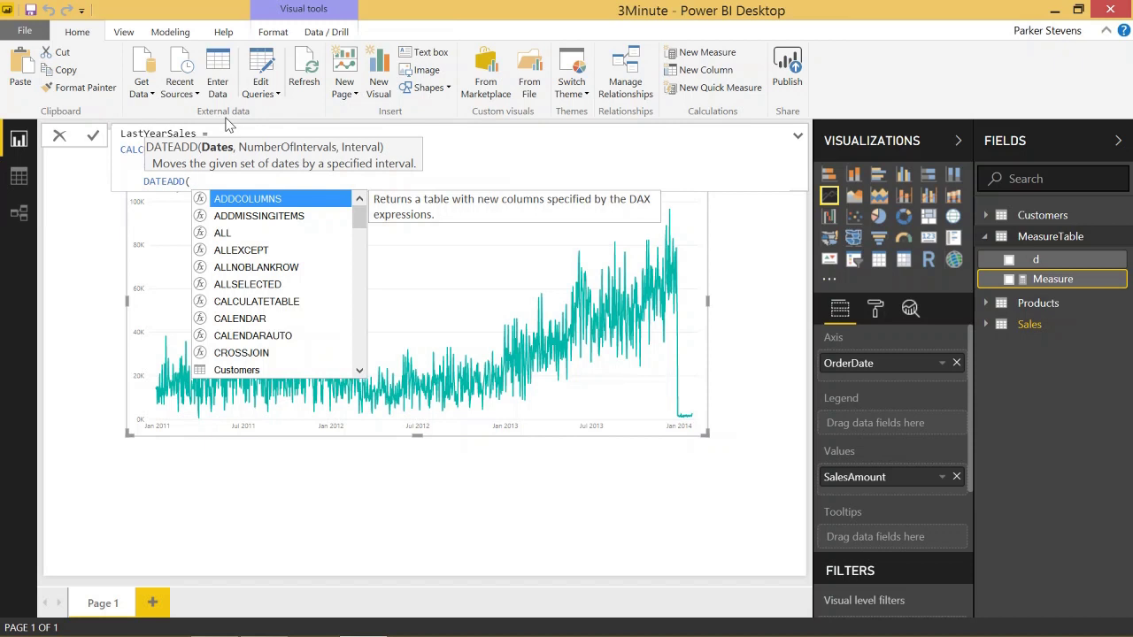
text(Sales)
key(Tab)
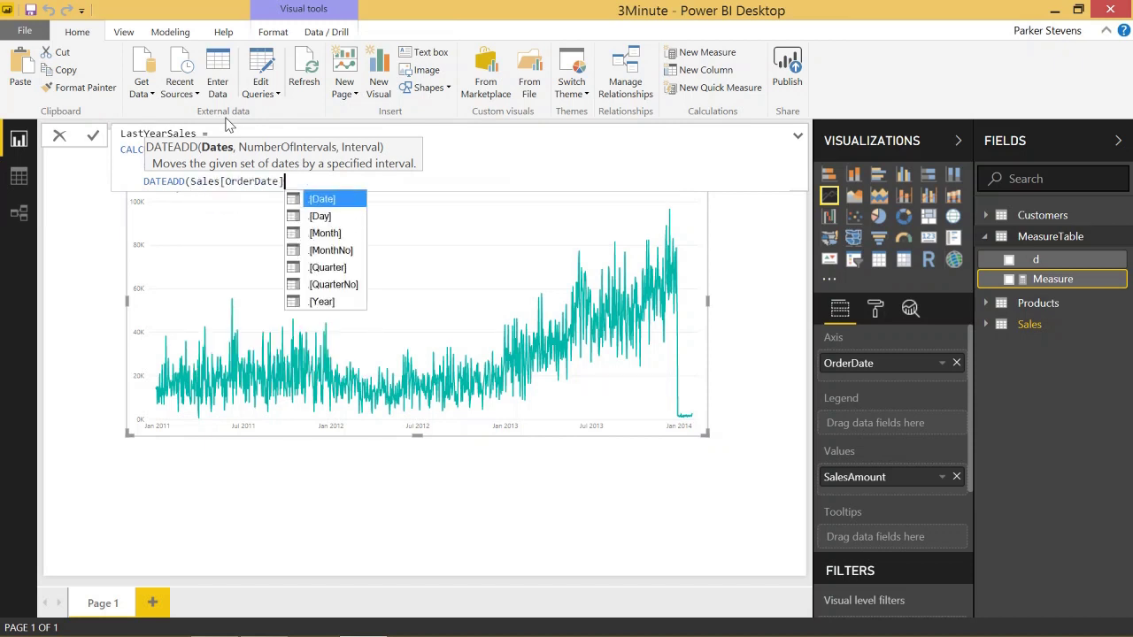
text(,)
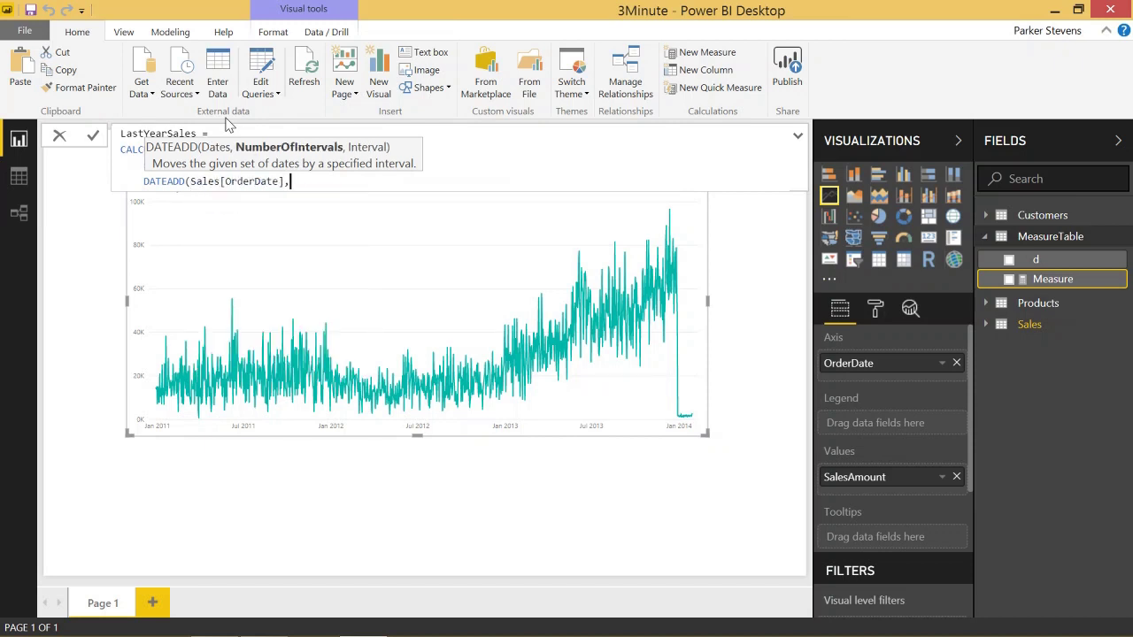
text(-12,)
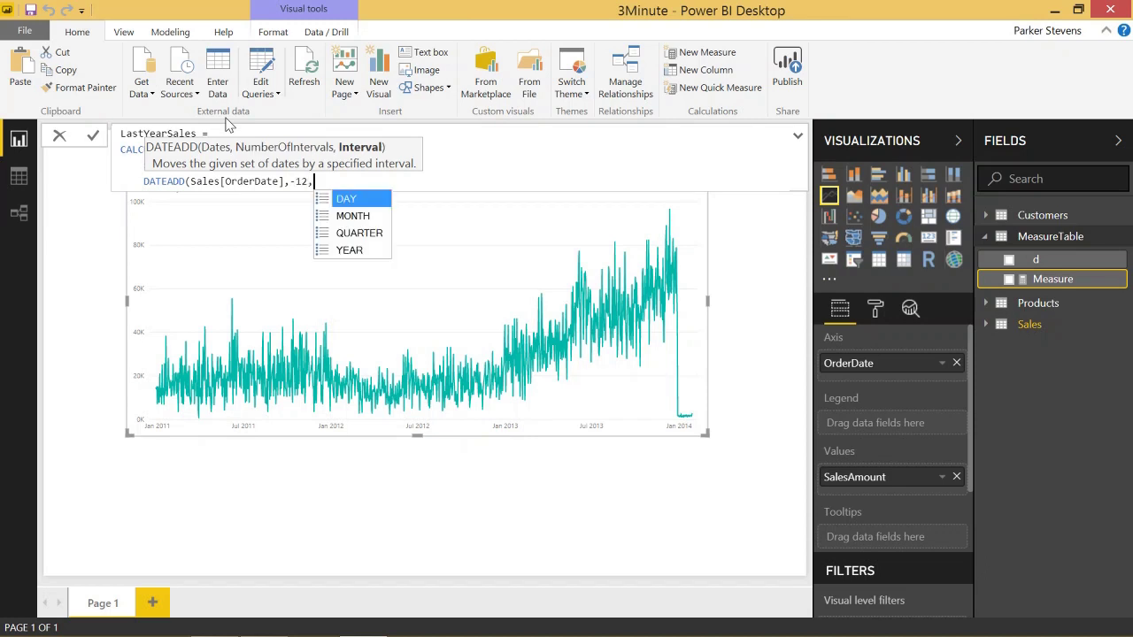
text(m)
key(Tab)
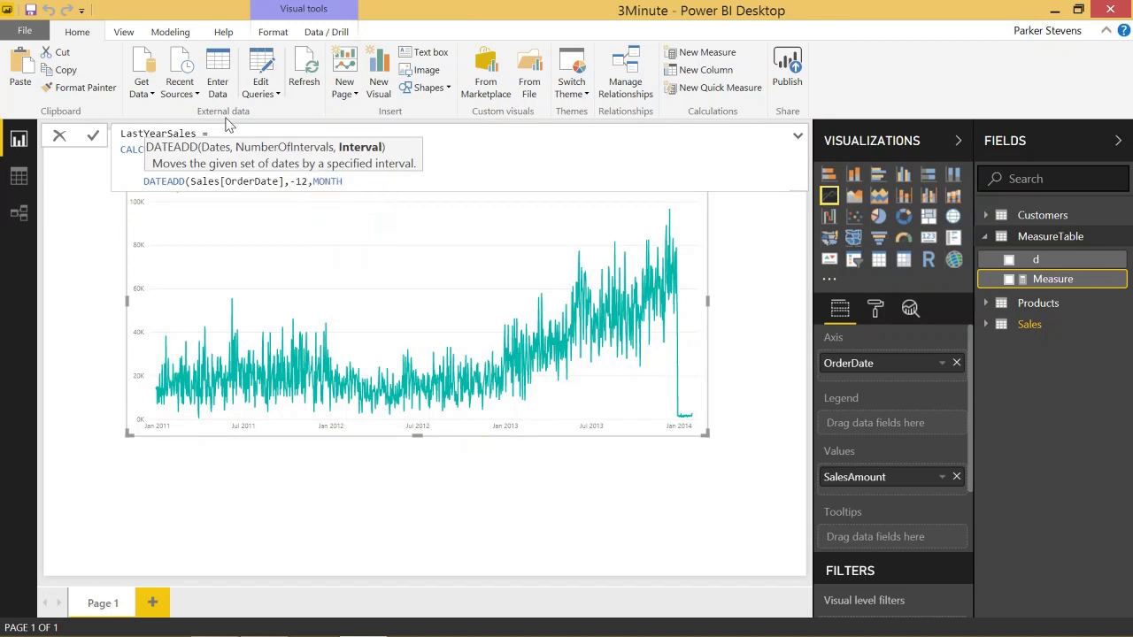
text())
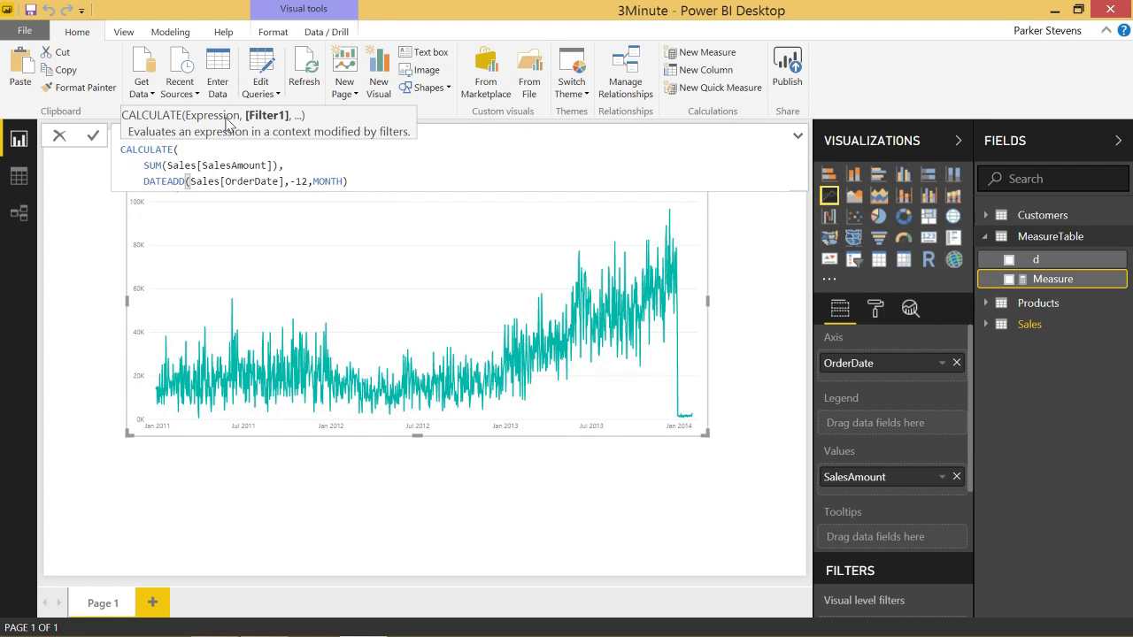
key(shift+Return)
text())
key(Return)
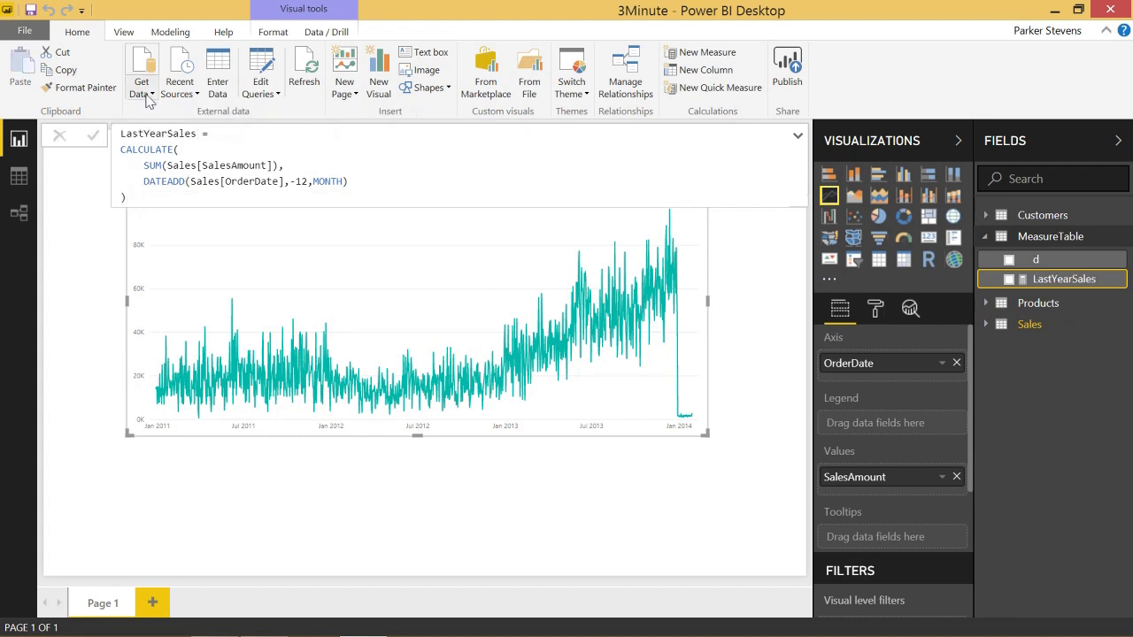
drag(1054, 280, 387, 299)
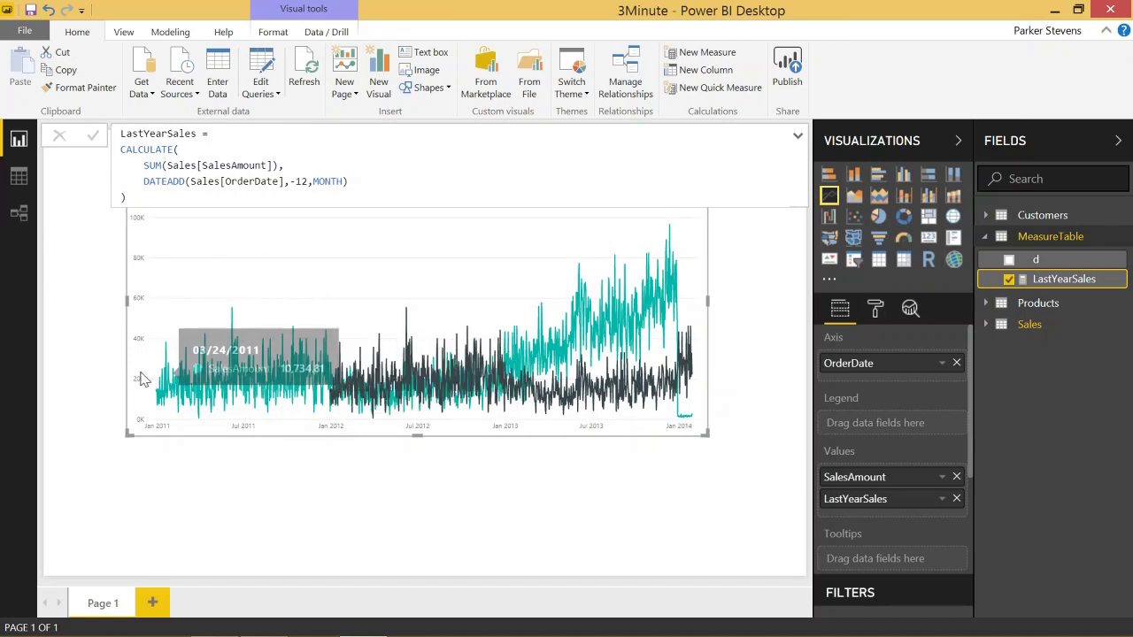
click(794, 478)
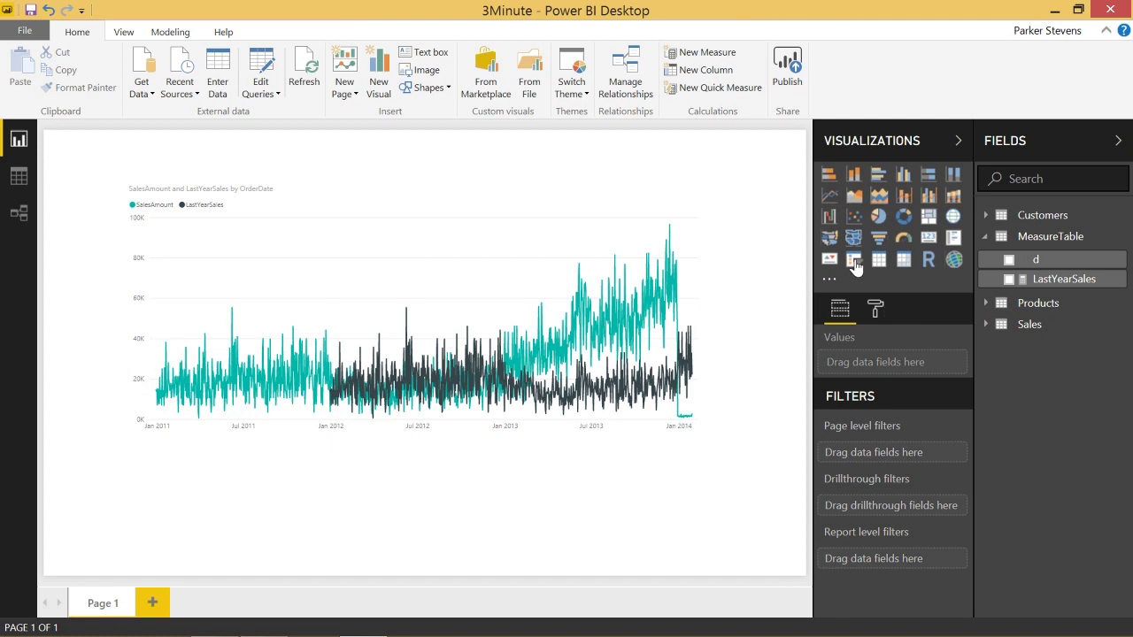
Add an OrderDate range slicer set to 5/16/2012–12/16/2012.
click(853, 260)
click(1030, 325)
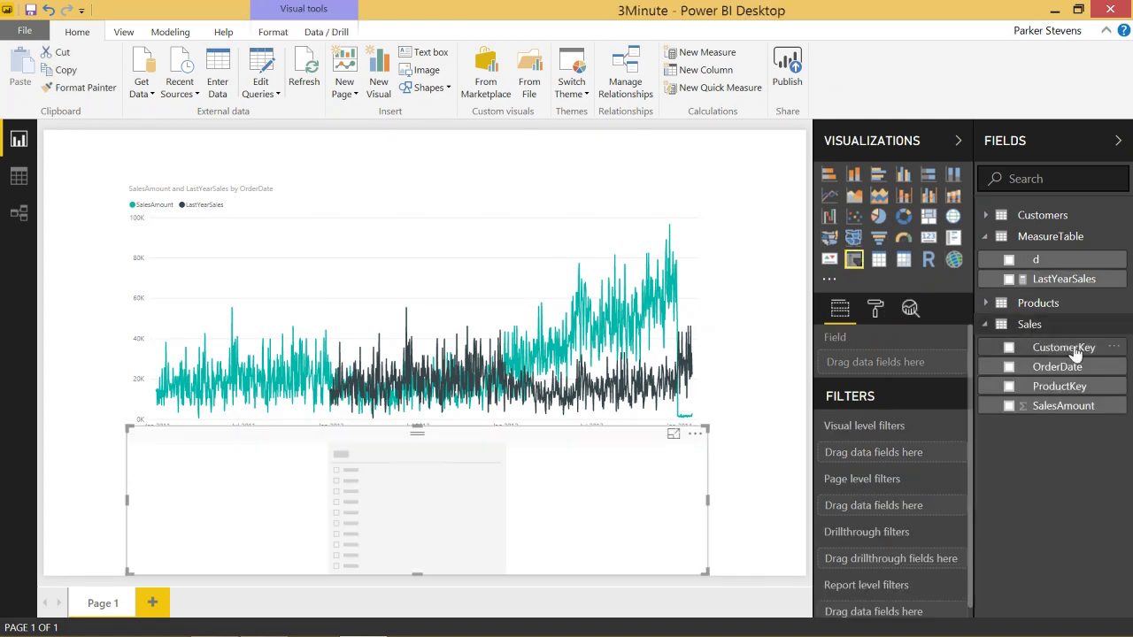
drag(1067, 366, 516, 511)
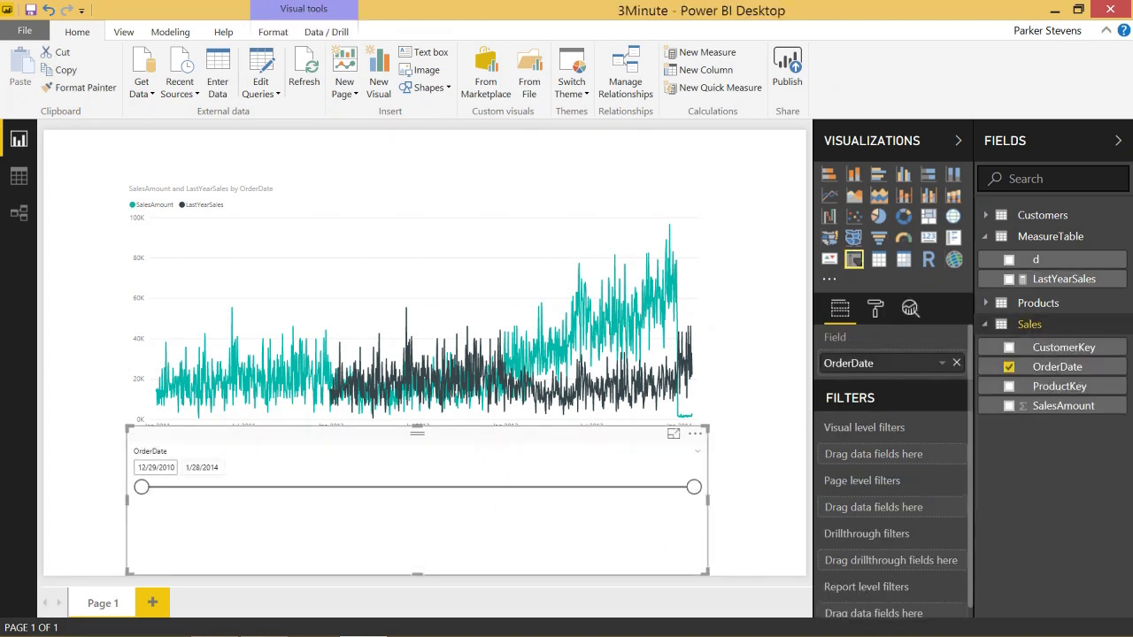
drag(143, 488, 261, 492)
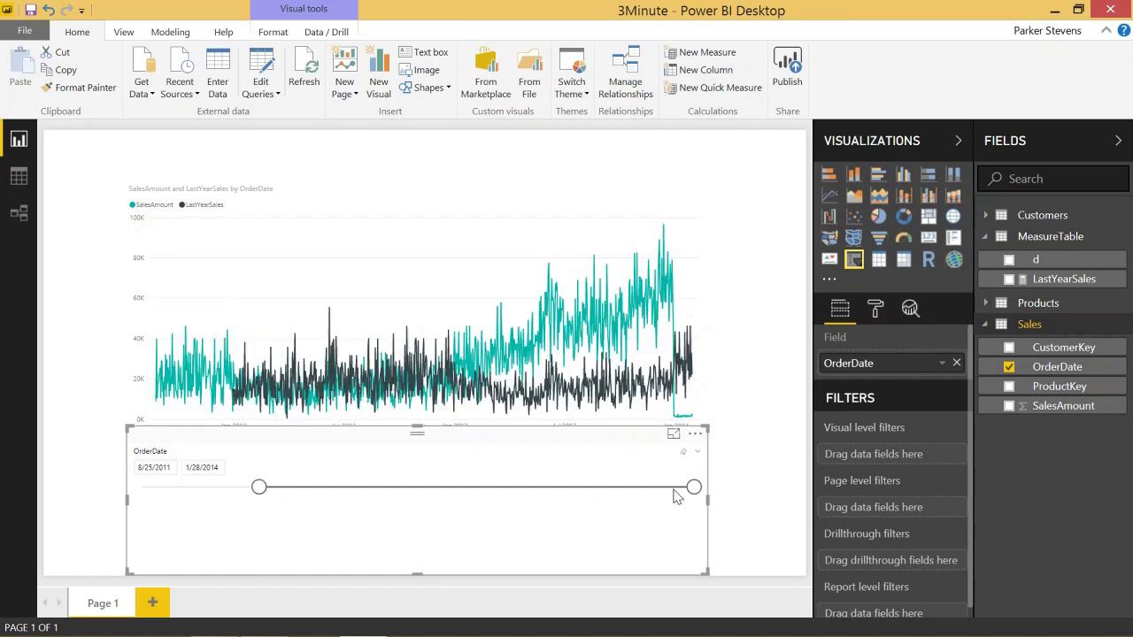
drag(694, 487, 469, 487)
drag(261, 491, 390, 488)
drag(469, 486, 502, 487)
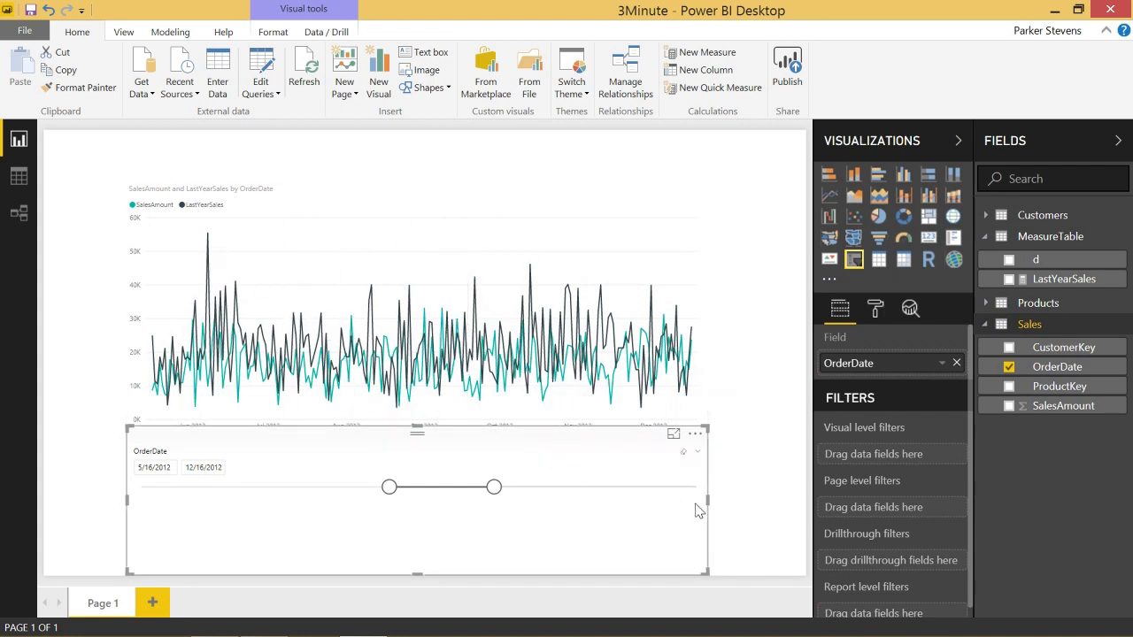
Narrow the date slicer, move it to the left edge, and shift the chart up and right.
drag(707, 499, 402, 516)
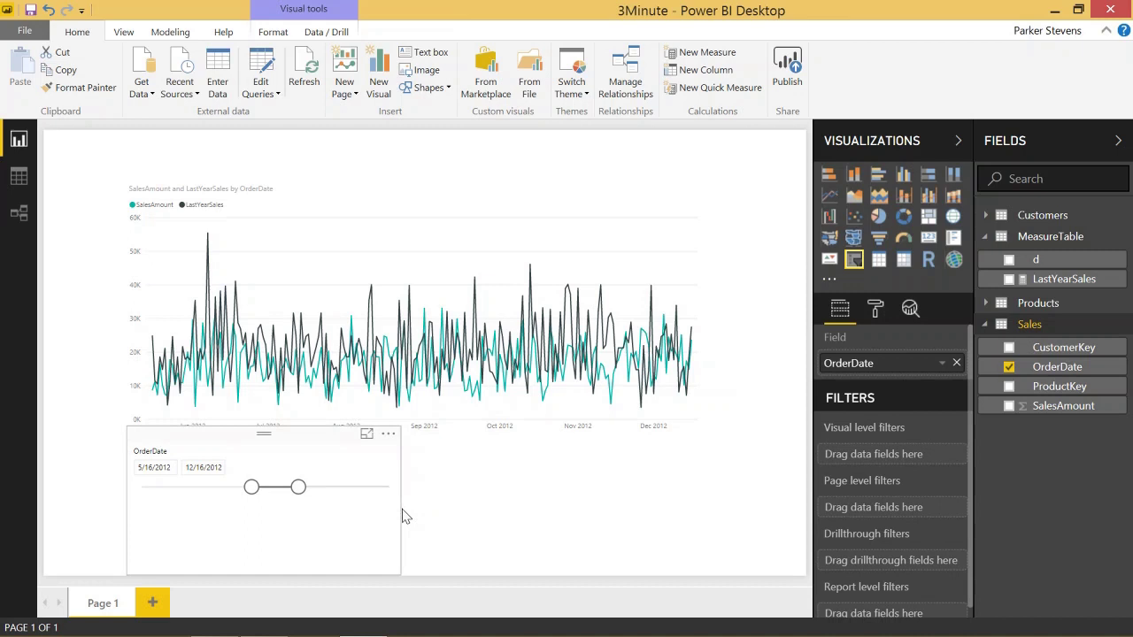
click(403, 516)
drag(335, 286, 410, 250)
drag(280, 461, 177, 472)
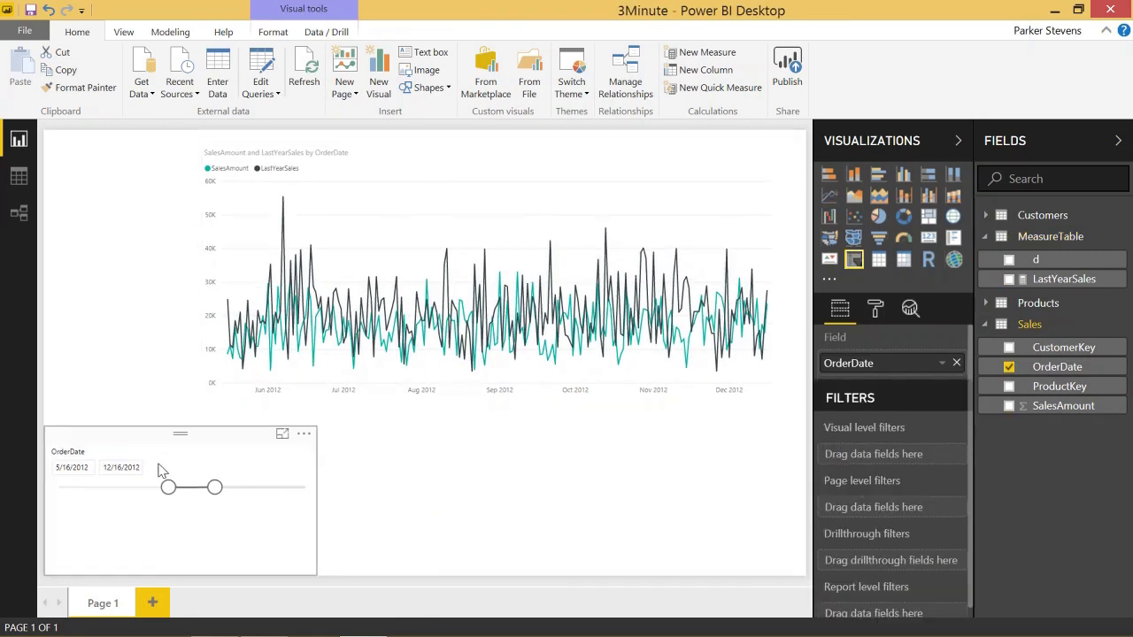
click(458, 474)
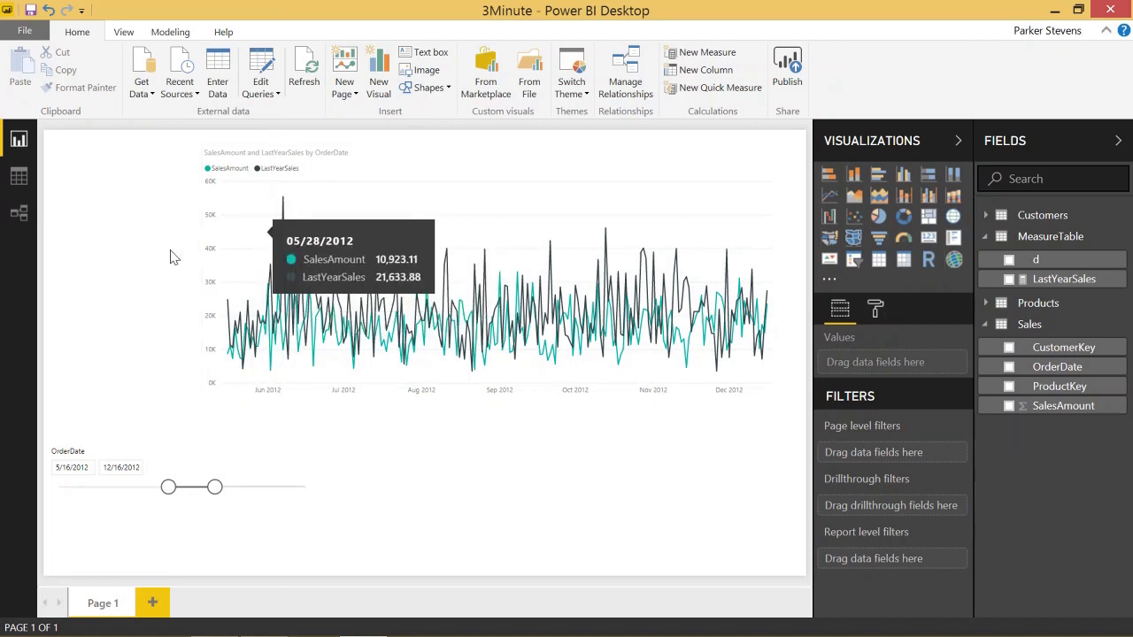
Start a what-if parameter named Sales % Increase with the Decimal number data type.
click(177, 33)
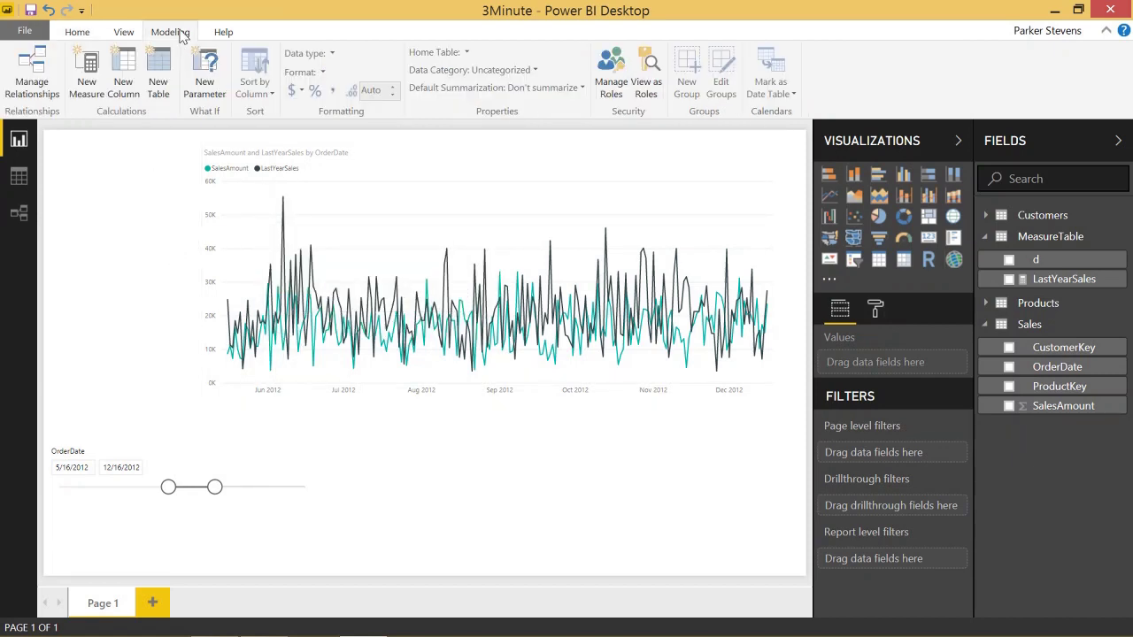
click(204, 80)
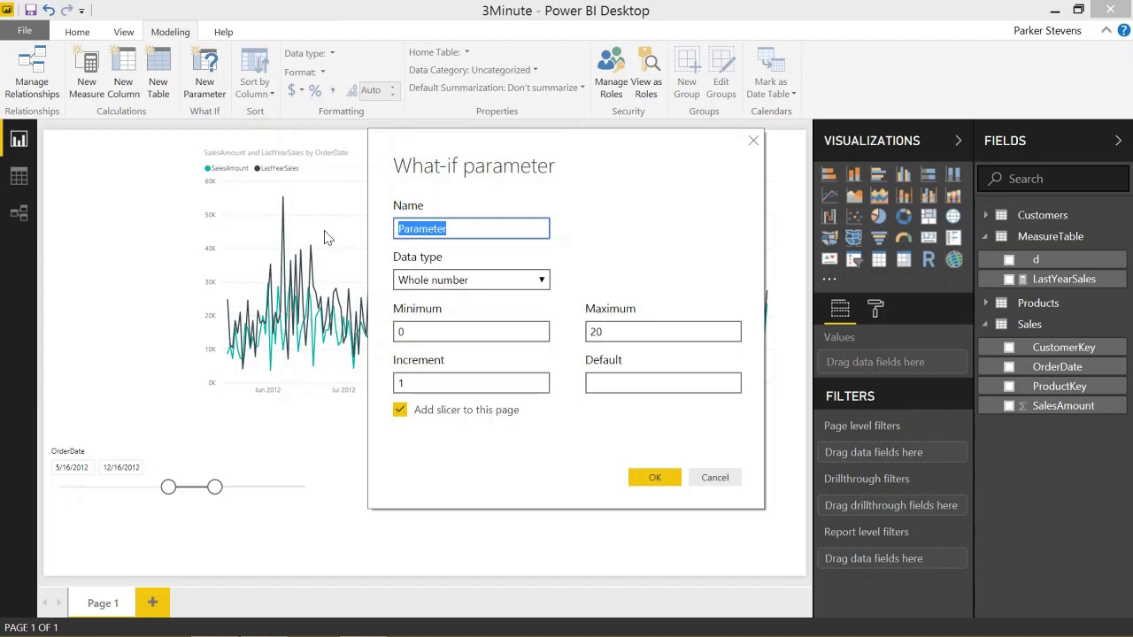
text(Sea)
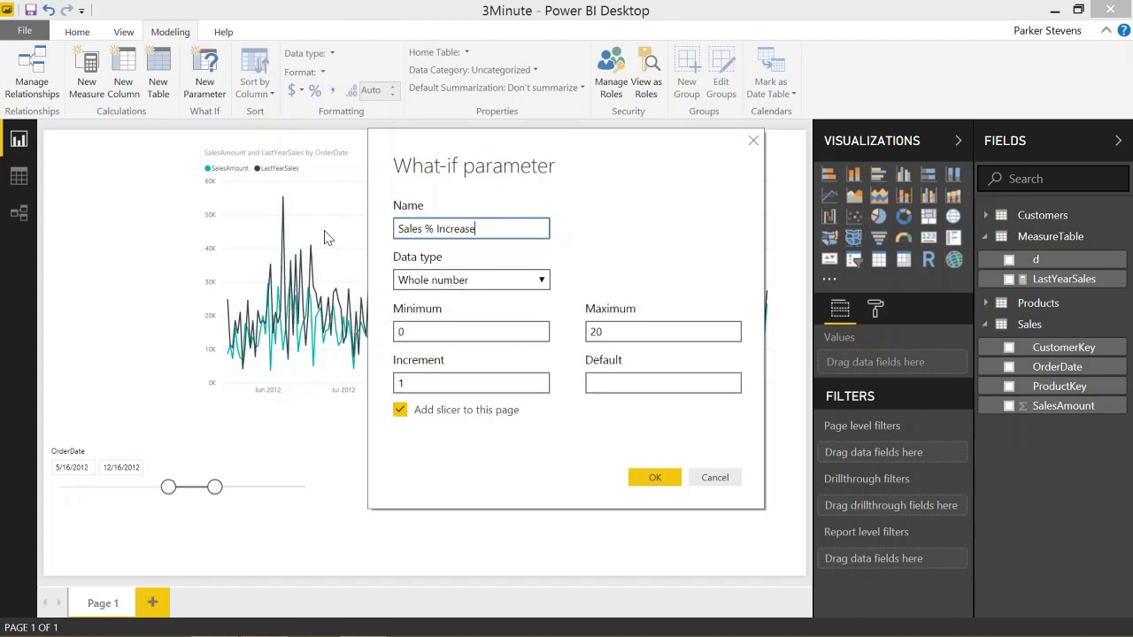
click(416, 281)
click(416, 313)
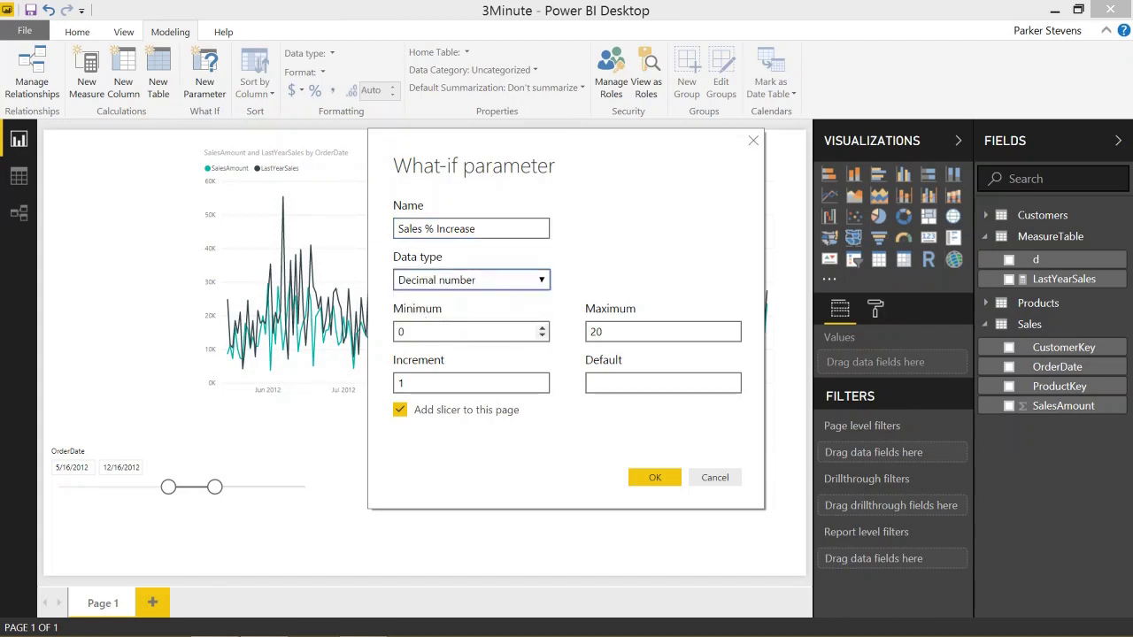
Set its range to minimum 1, maximum 2, increment 0.01, default 1.1, and create it.
key(Tab)
text(1)
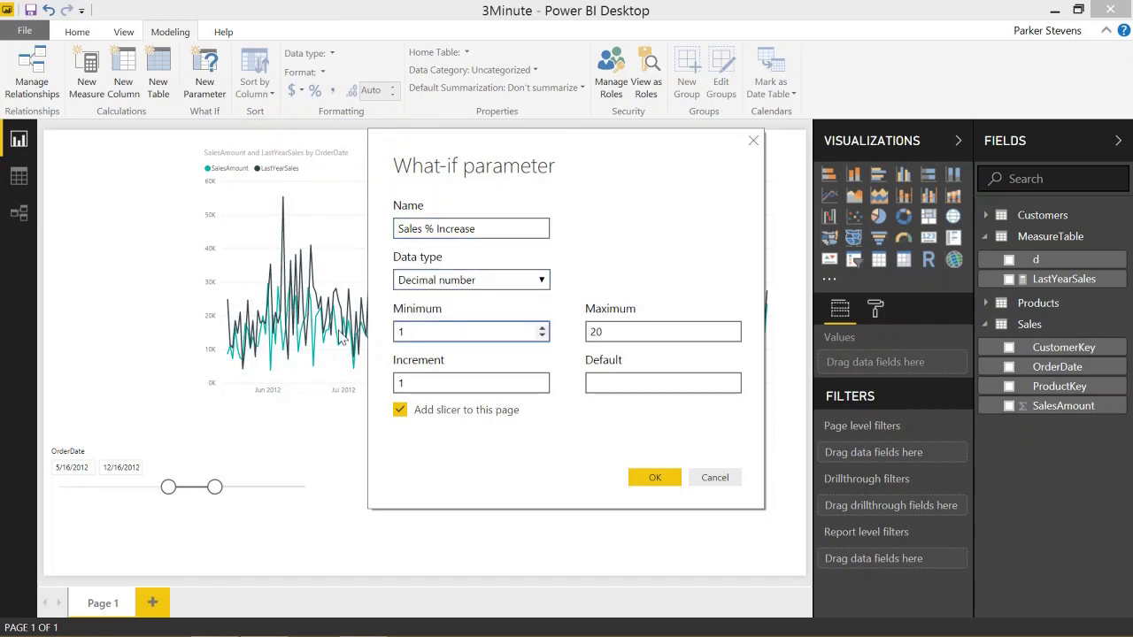
key(Tab)
text(2)
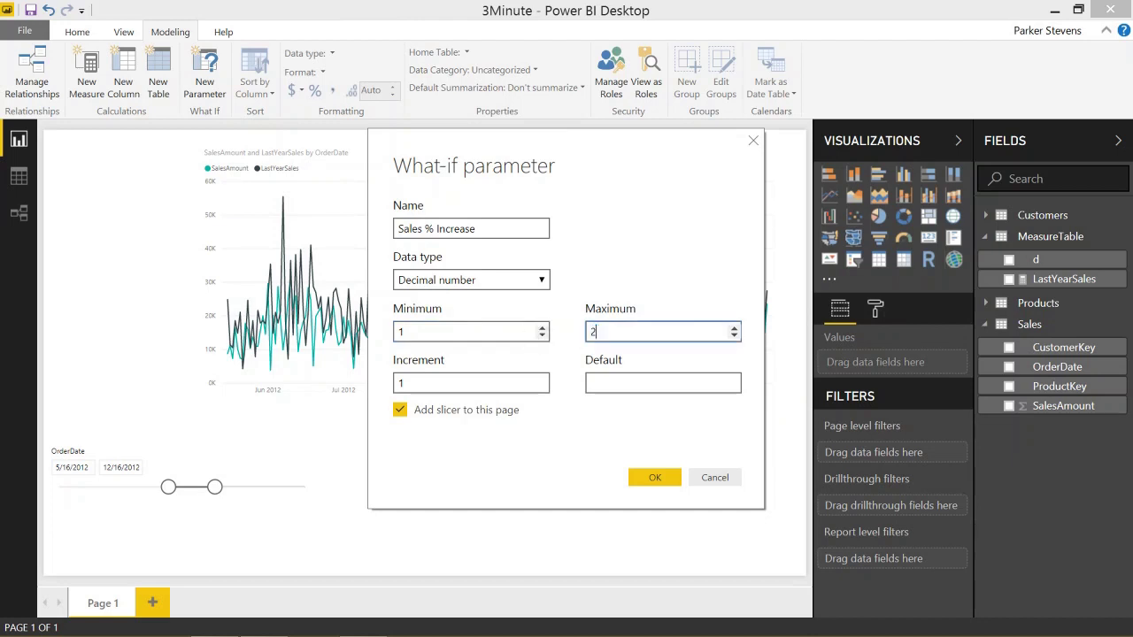
click(401, 331)
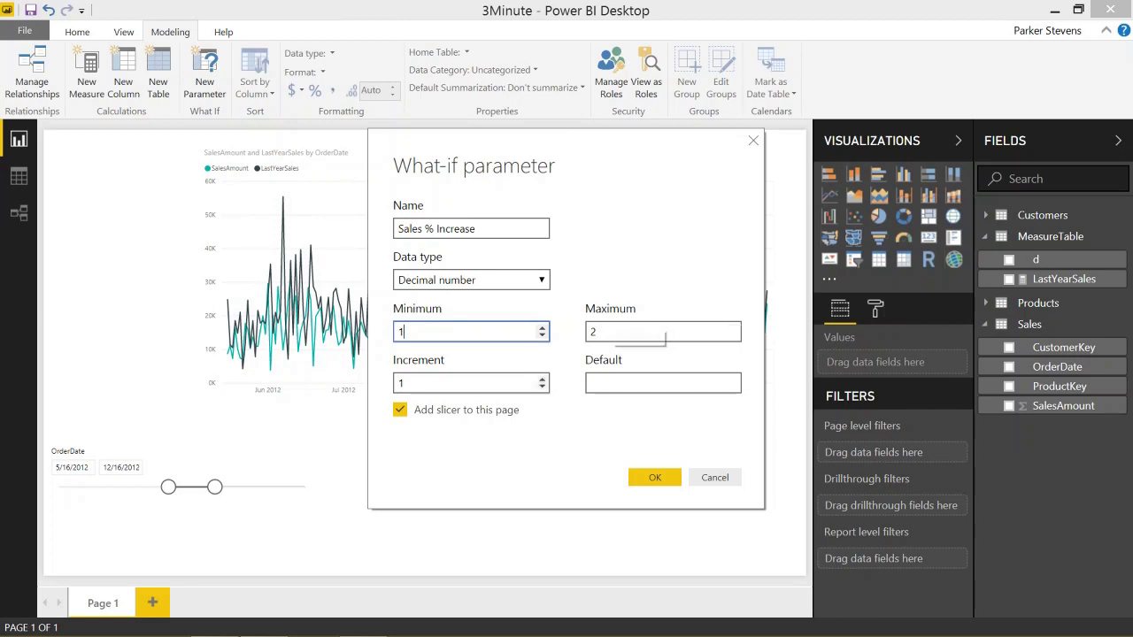
key(Tab)
text(0.0)
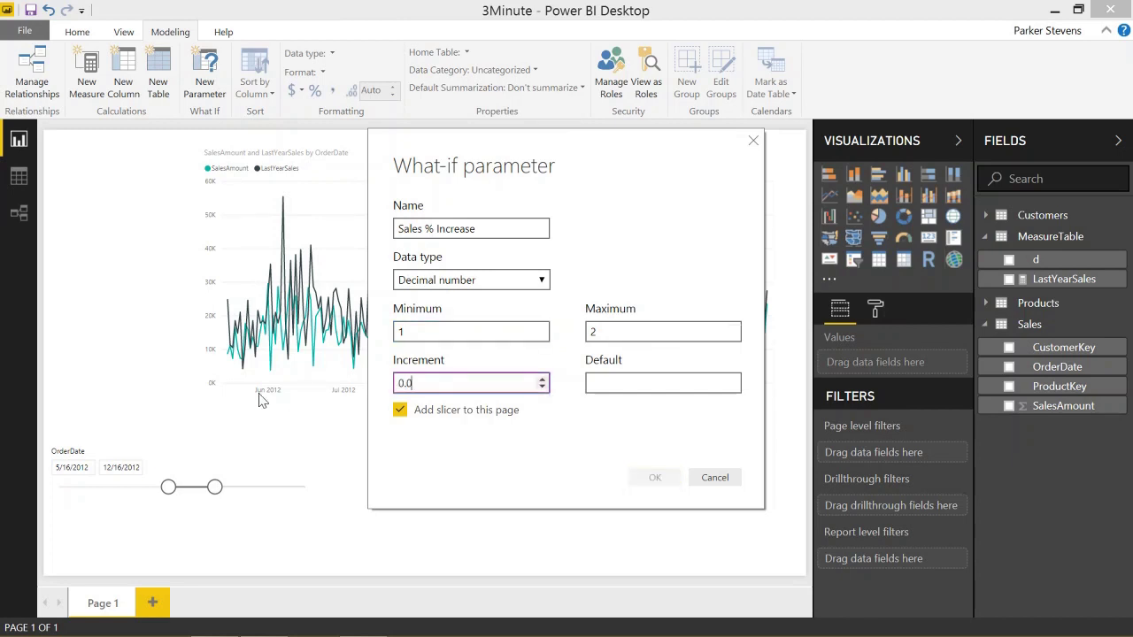
text(1)
key(Tab)
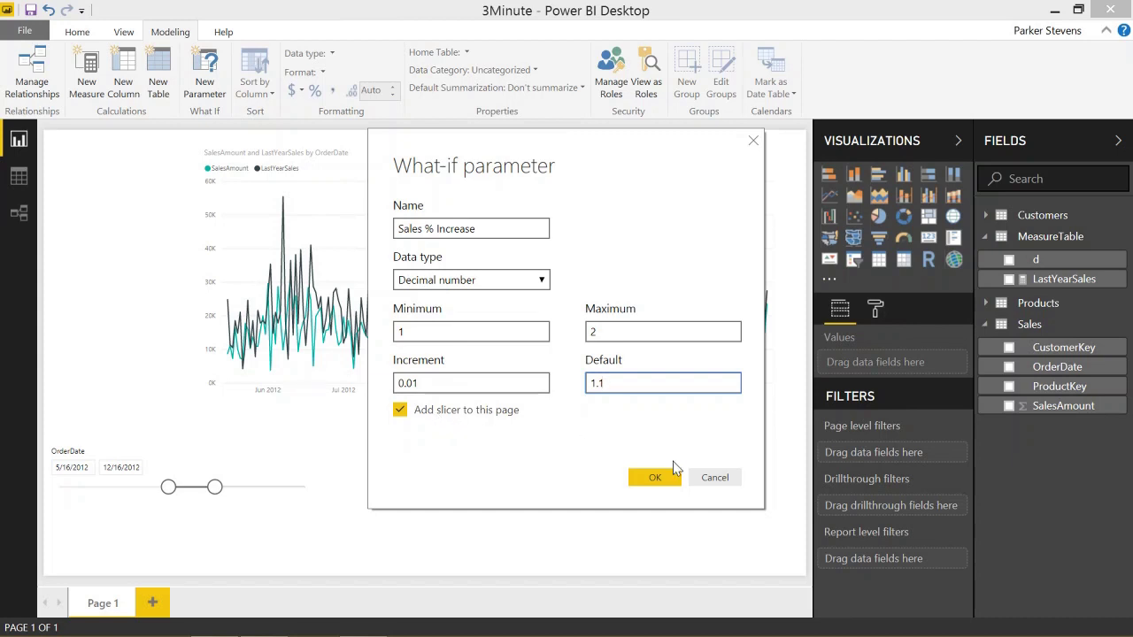
click(640, 483)
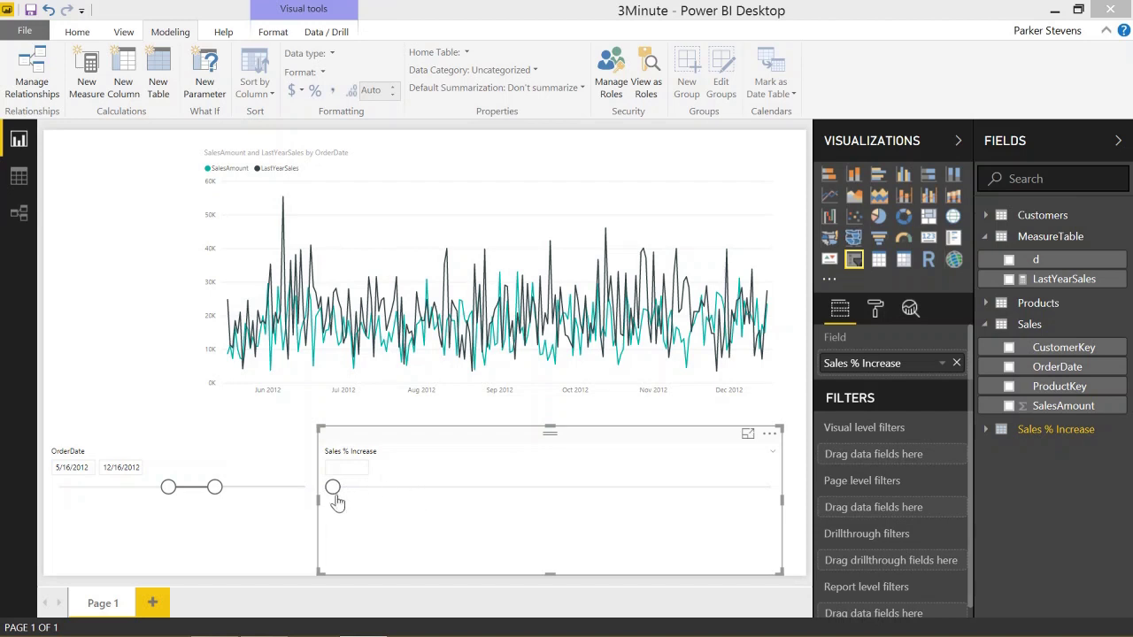
Adjust the Sales % Increase slicer until it reads 1.15.
drag(333, 490, 398, 487)
click(345, 467)
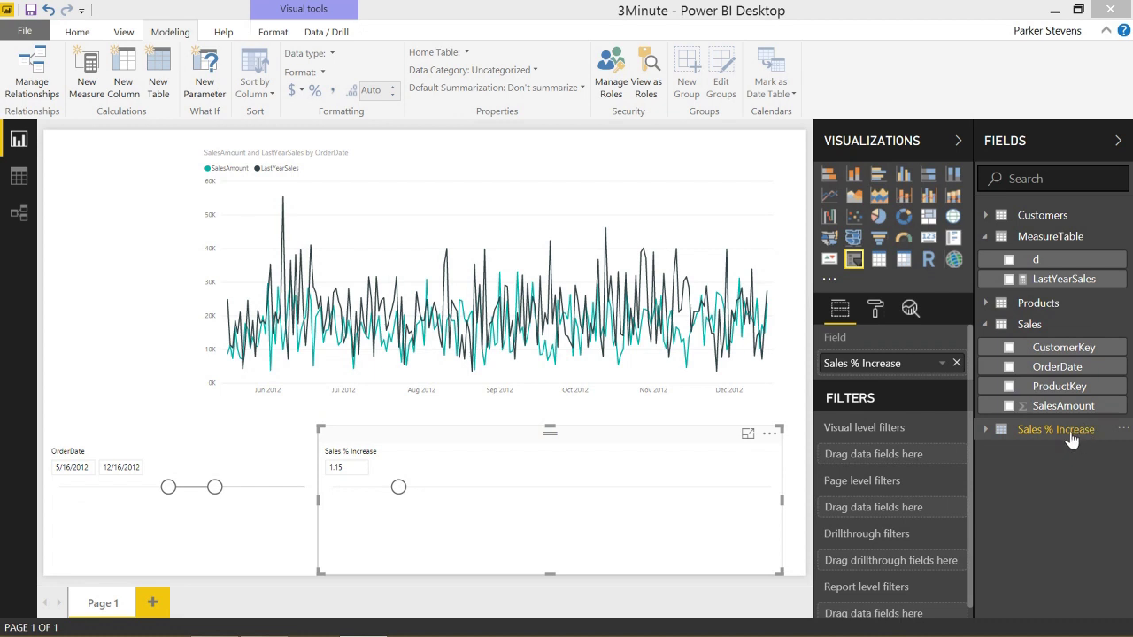
Review the Sales % Increase table's 1-to-2 values, then display the Sales % Increase Value formula.
click(985, 431)
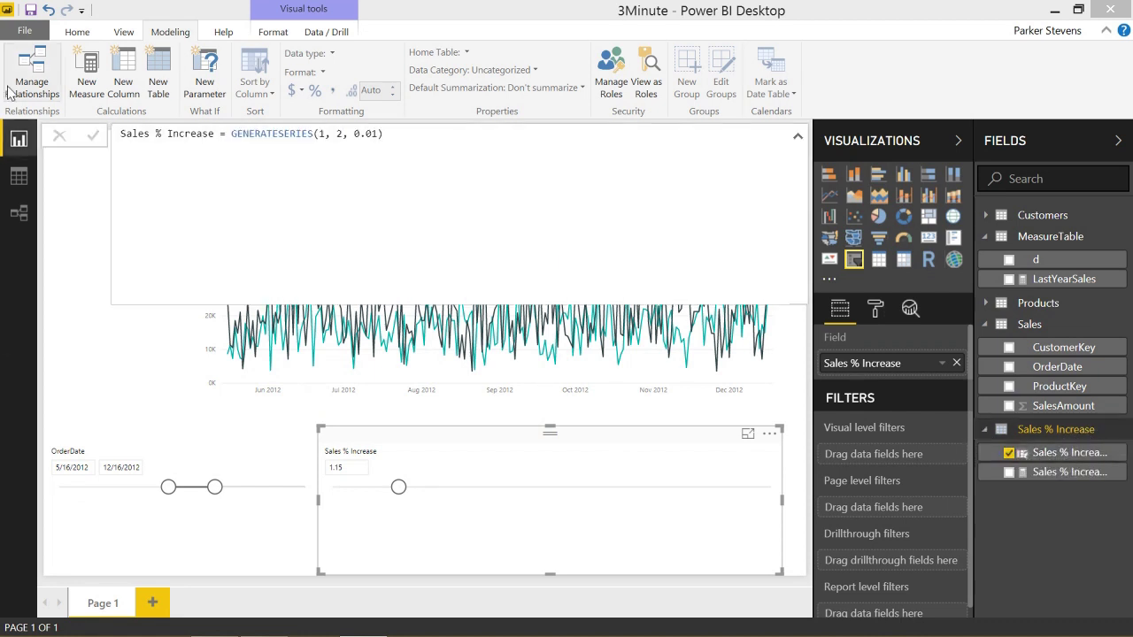
click(19, 176)
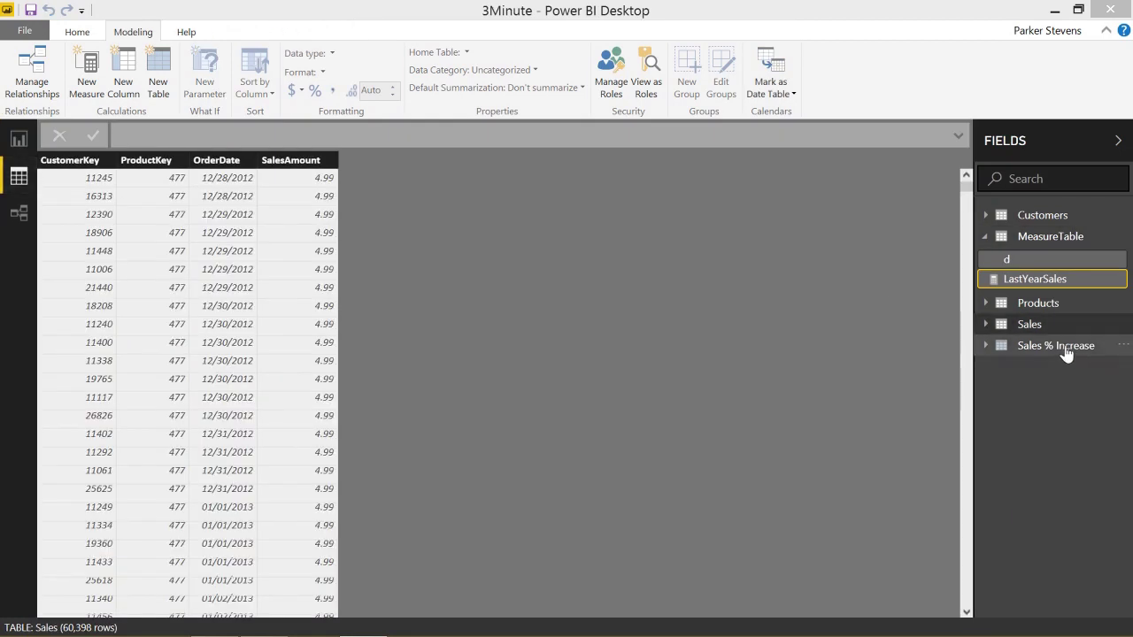
click(1066, 350)
click(101, 173)
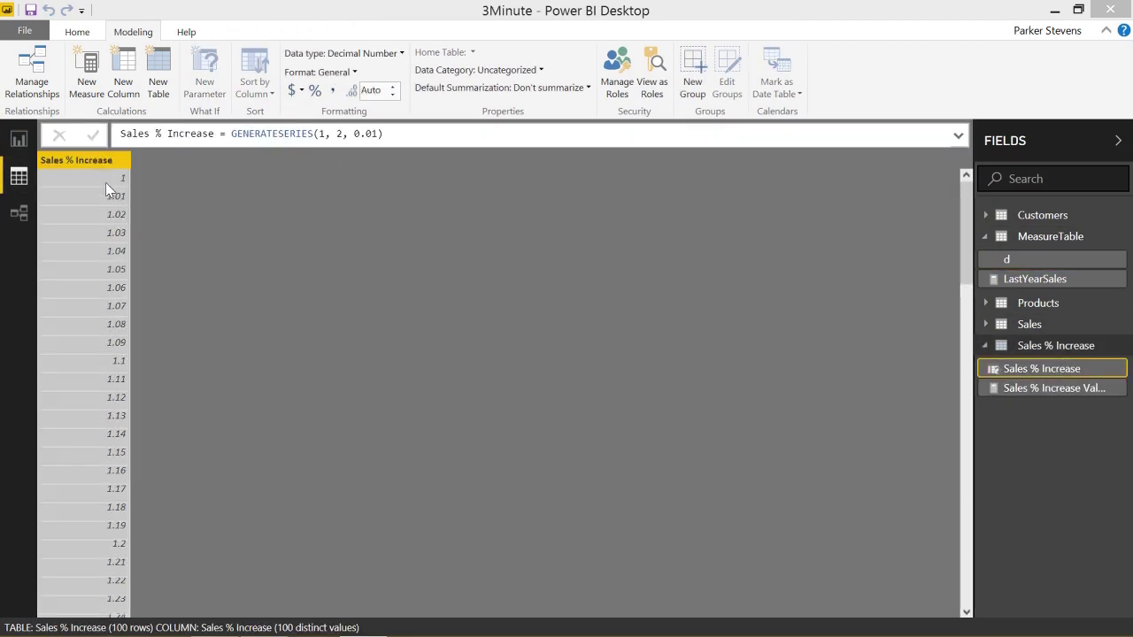
scroll(133, 265, down, 20)
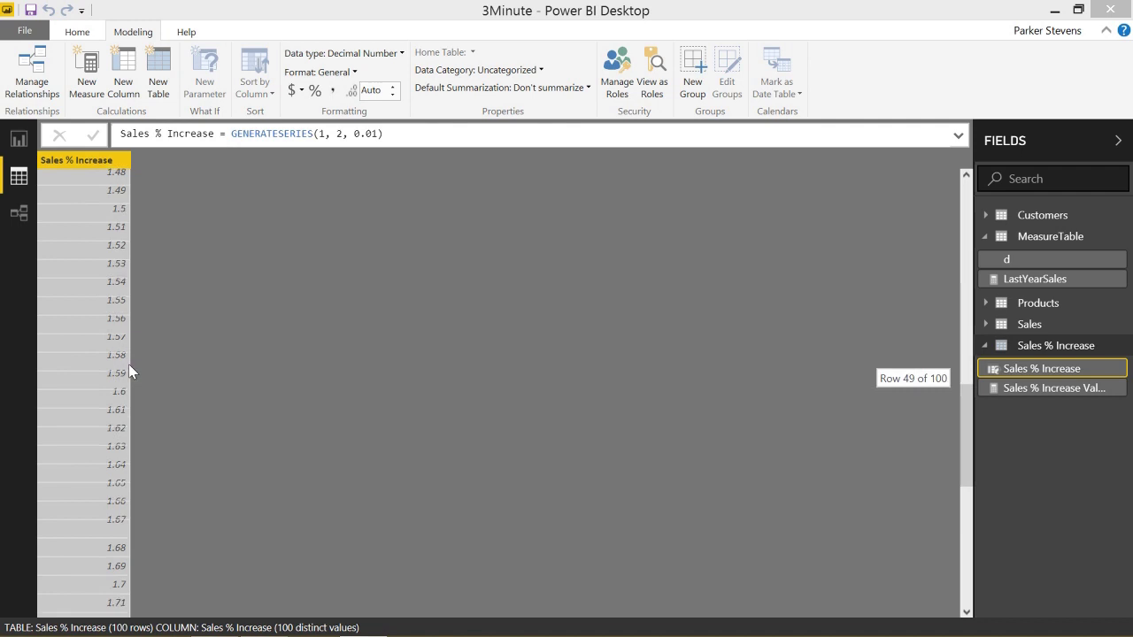
scroll(124, 558, down, 3)
scroll(79, 416, up, 19)
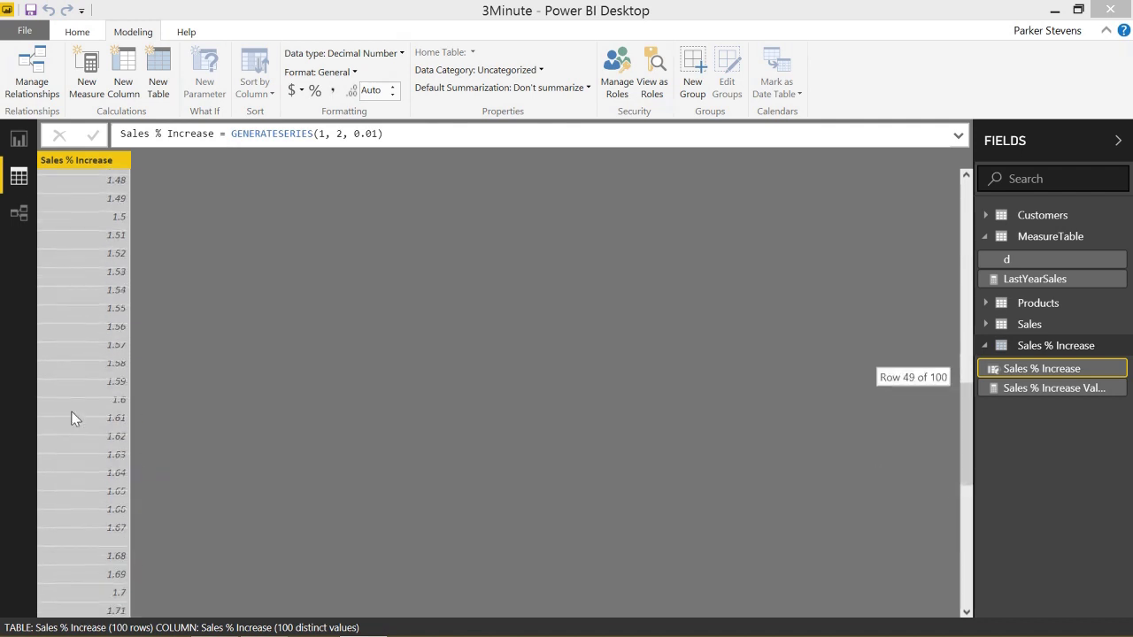
scroll(93, 389, up, 6)
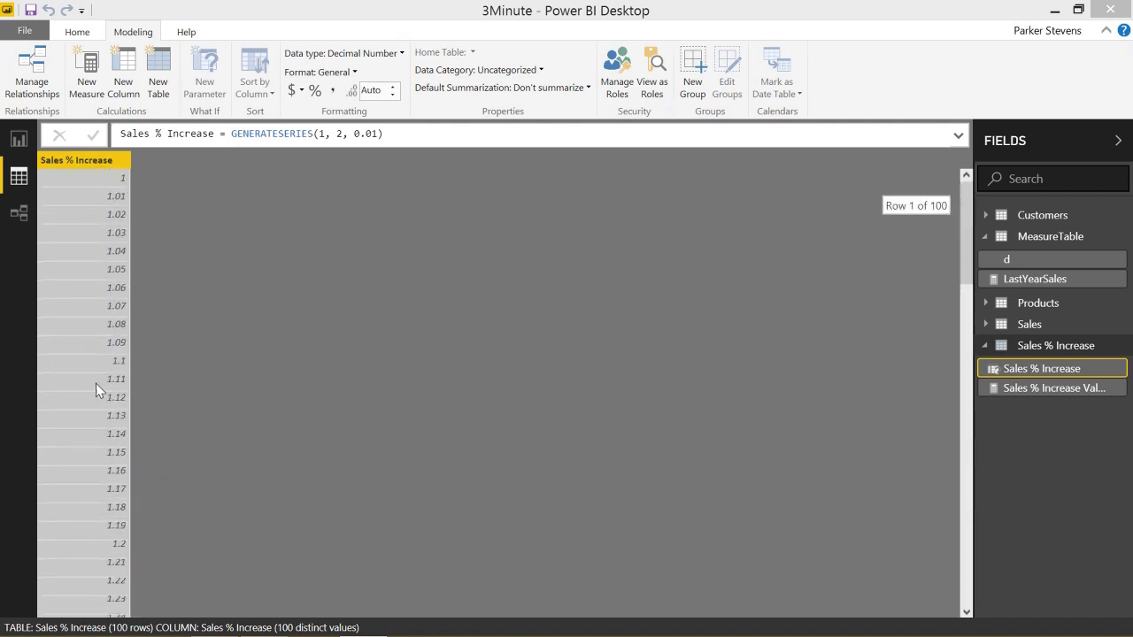
click(19, 139)
click(1062, 473)
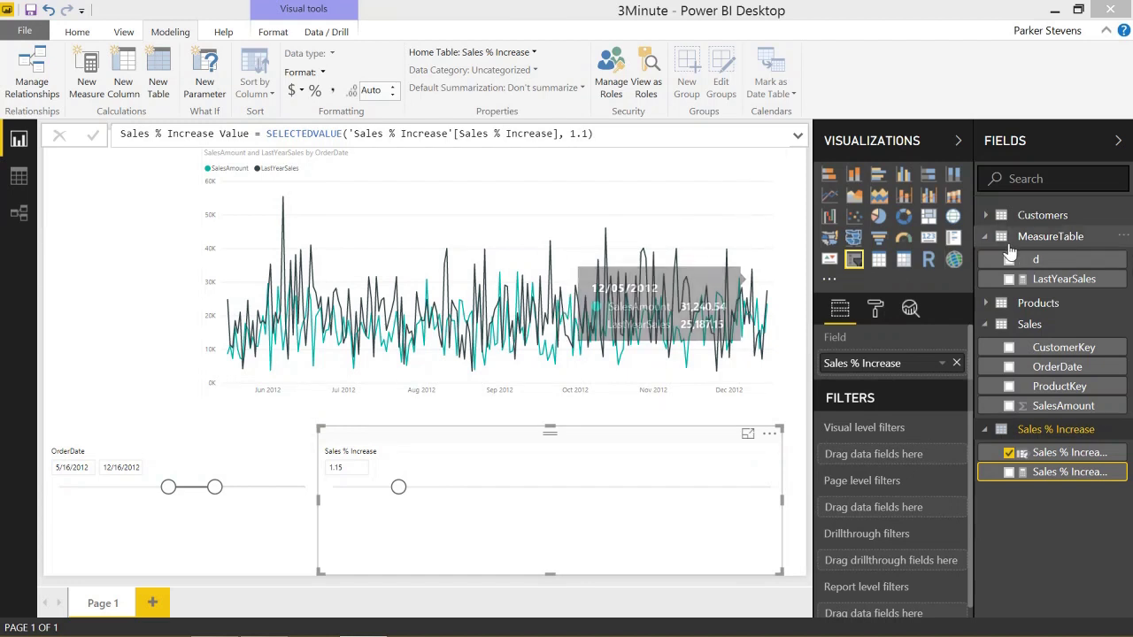
Create a Goal measure in MeasureTable as [LastYearSales] * 'Sales % Increase'[Sales % Increase Value].
right_click(1054, 251)
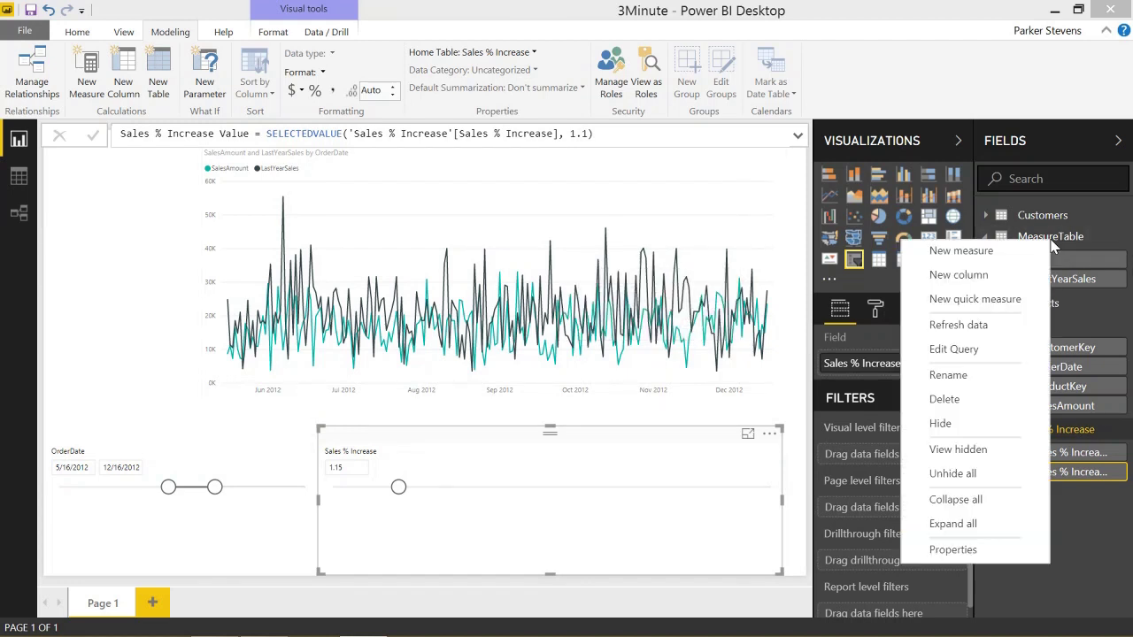
click(1002, 254)
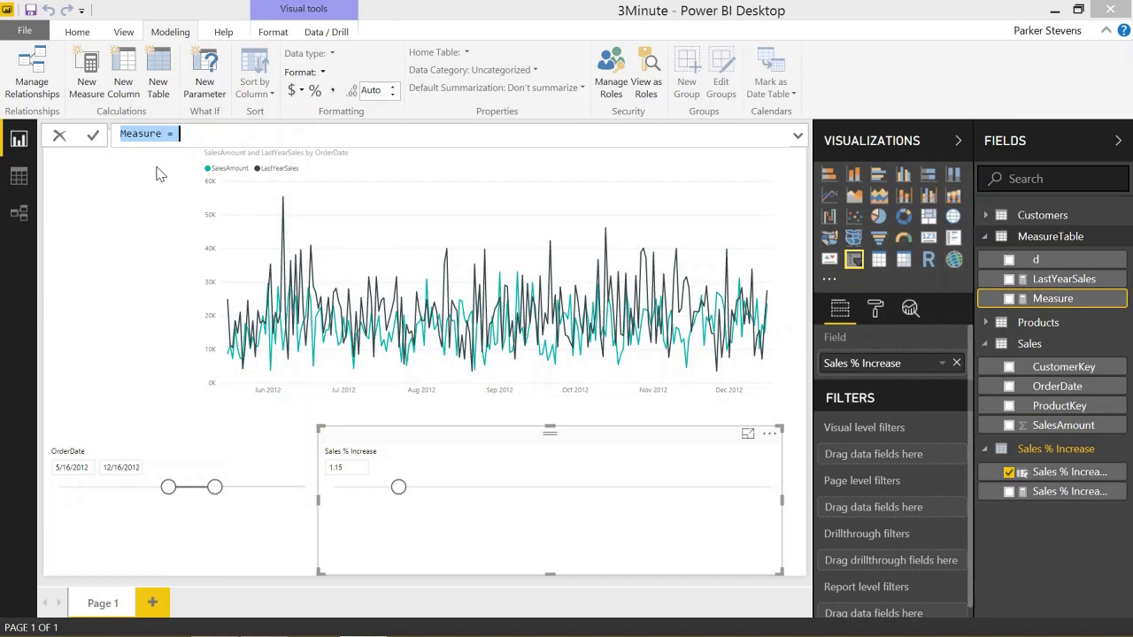
text(Sales =)
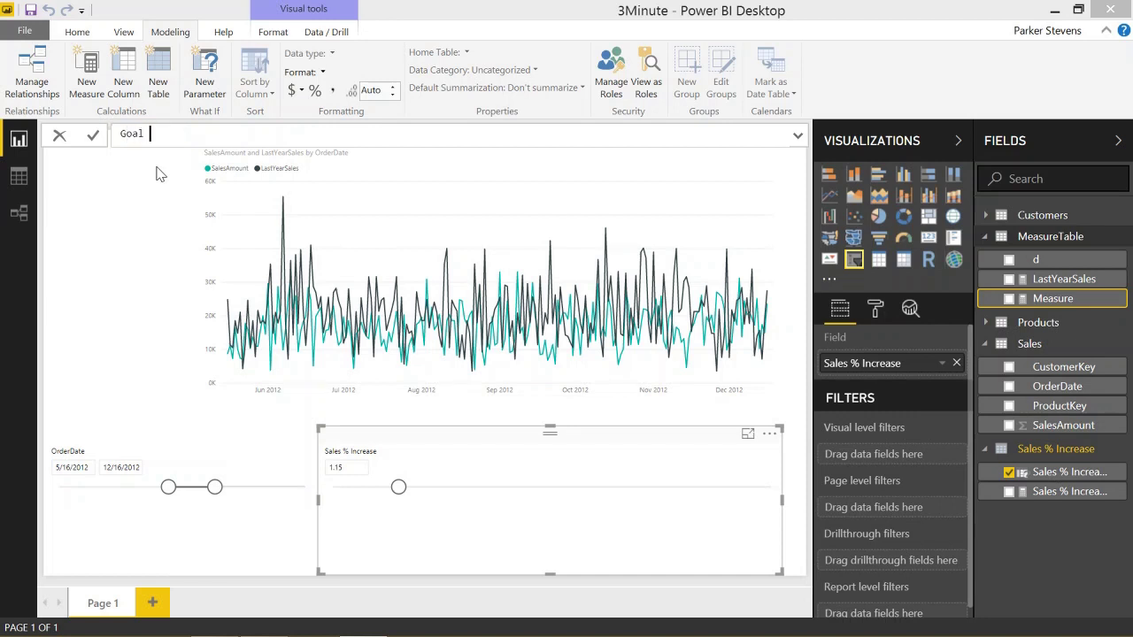
key(shift+Return)
text(Las)
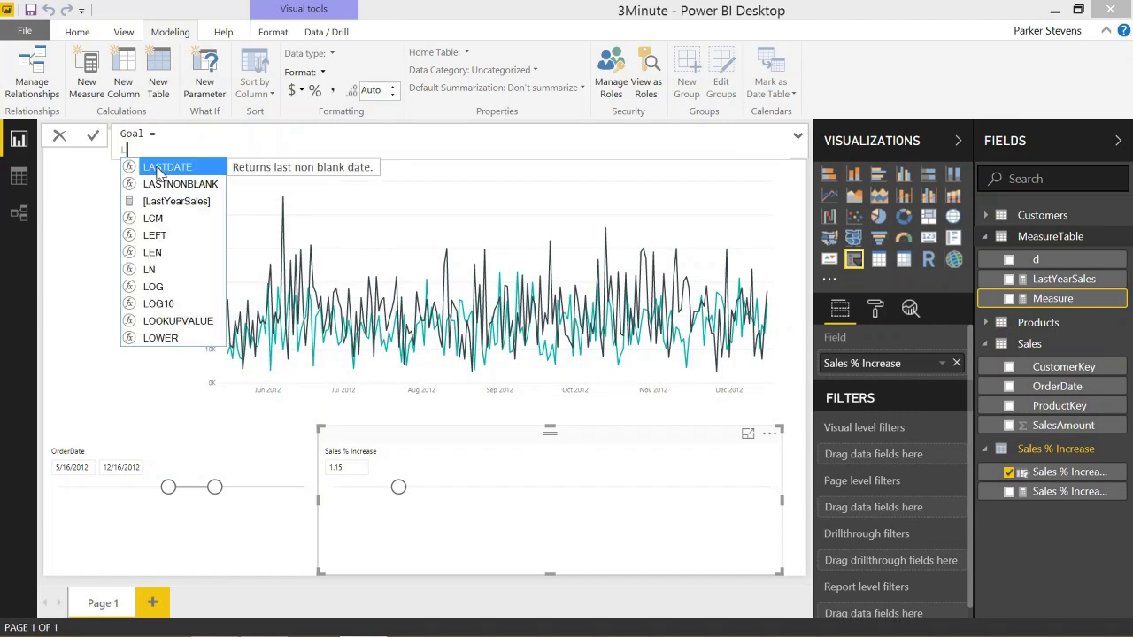
key(Down)
key(Down)
key(Tab)
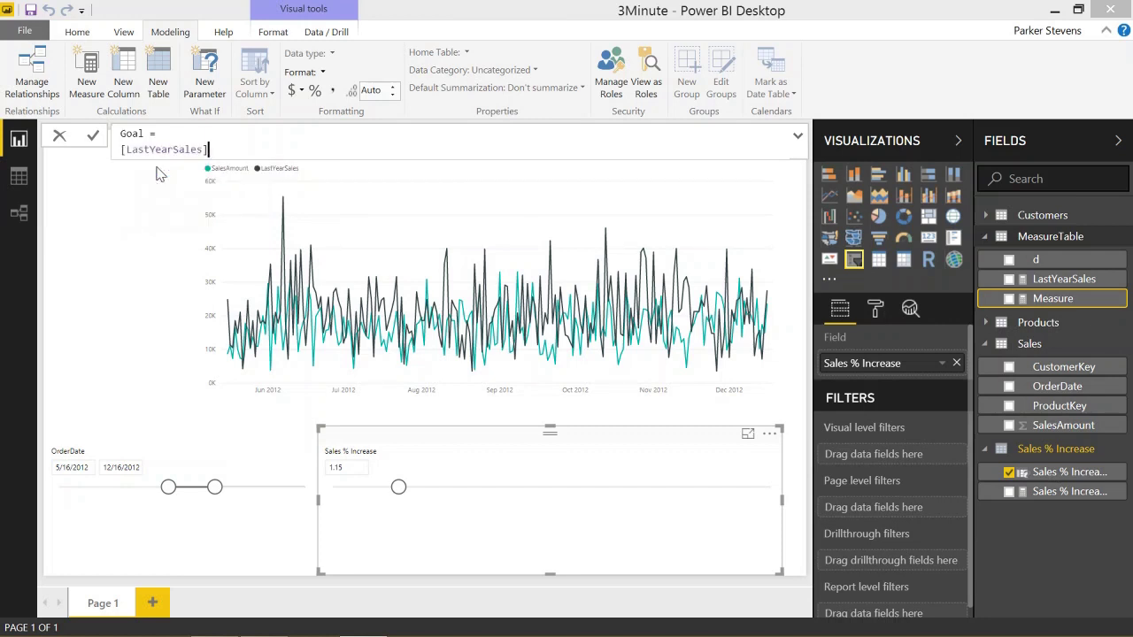
text(* 'Sal)
key(Tab)
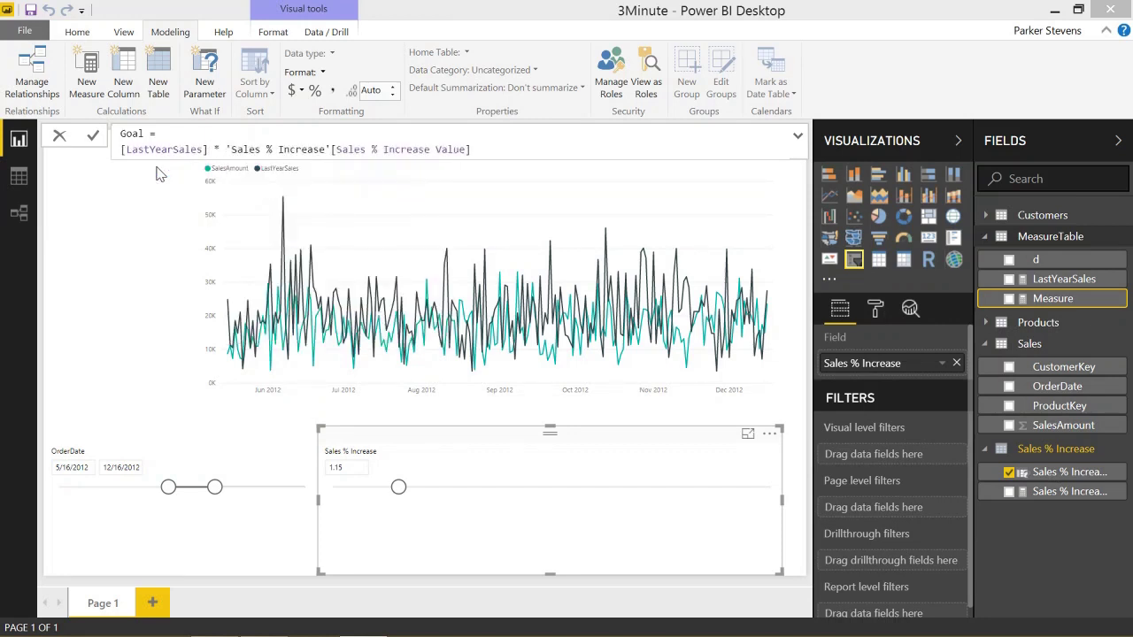
key(Return)
Replace LastYearSales with Goal in the line chart's values.
click(580, 206)
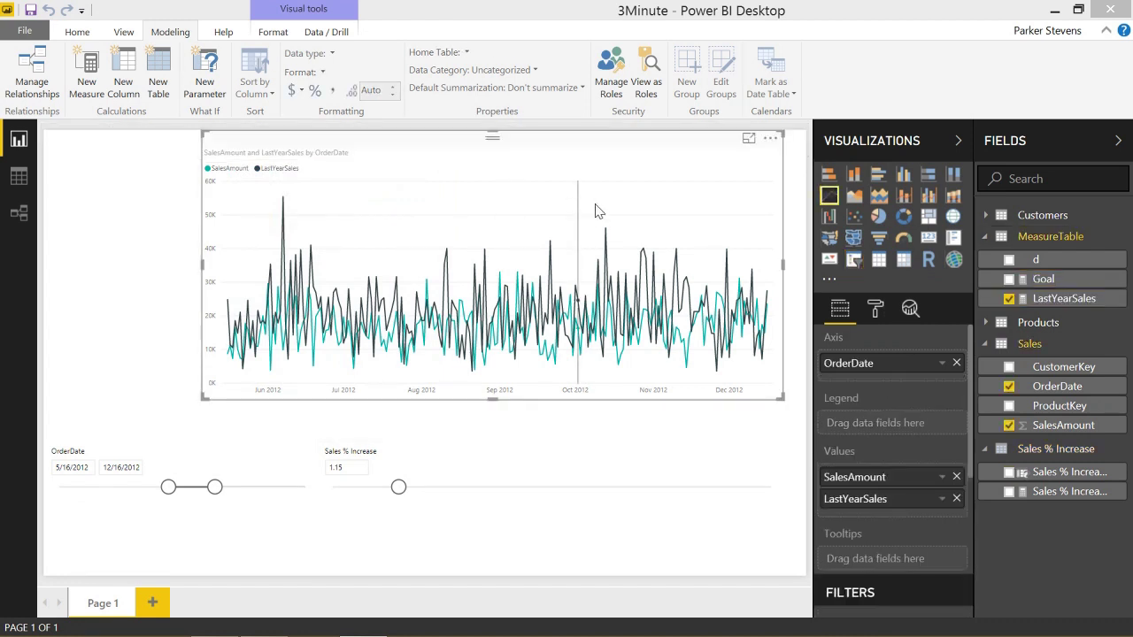
click(956, 499)
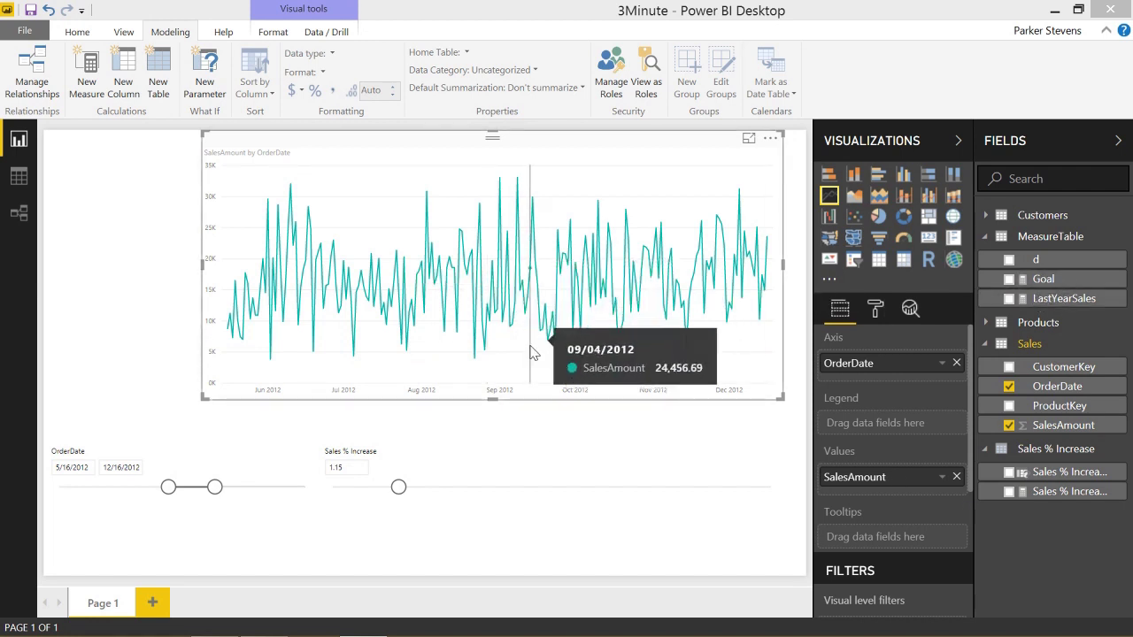
drag(1062, 280, 892, 468)
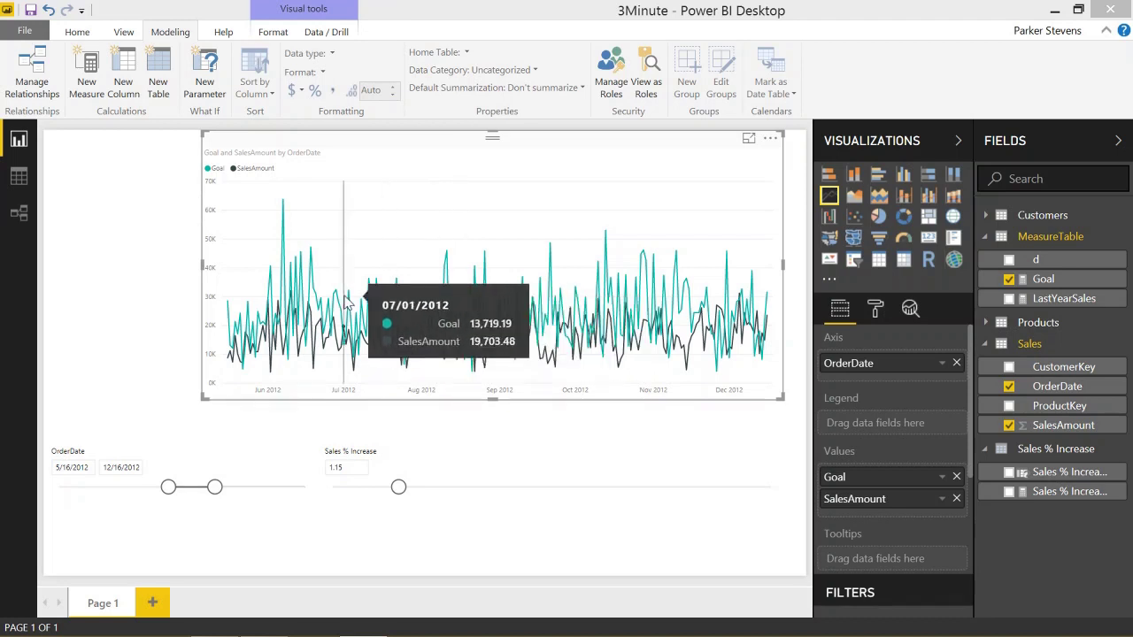
Colour the chart's Goal series red under Data colors in the Format pane.
click(875, 310)
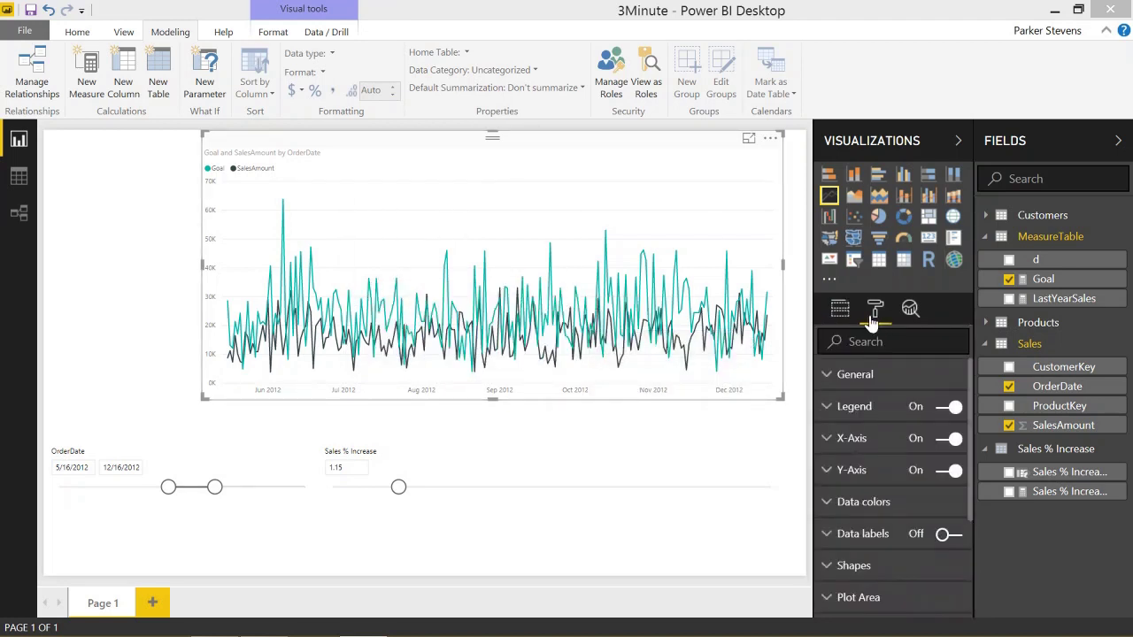
click(885, 503)
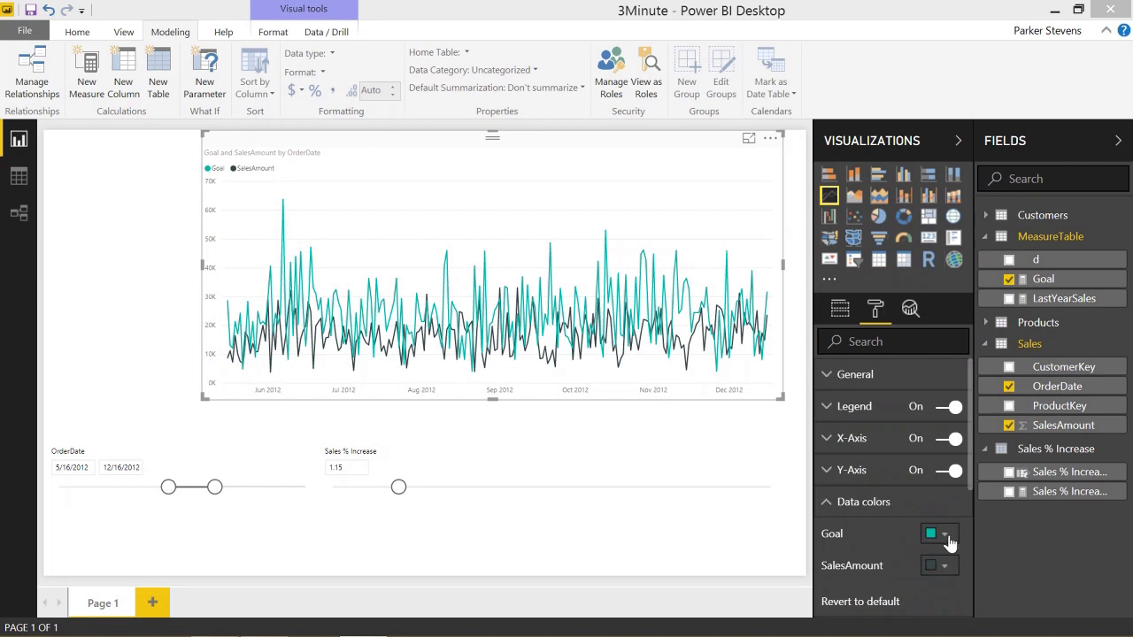
click(943, 534)
click(884, 469)
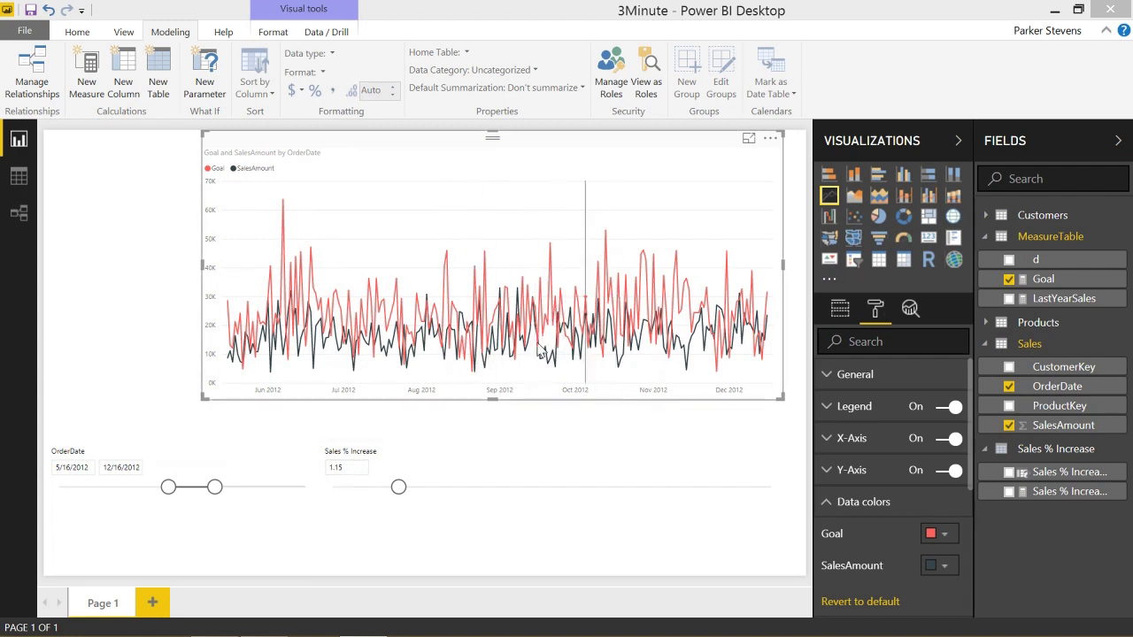
Start the OrderDate slicer at 9/8/2012 and set the Sales % Increase slider to 1.30.
drag(167, 494, 193, 494)
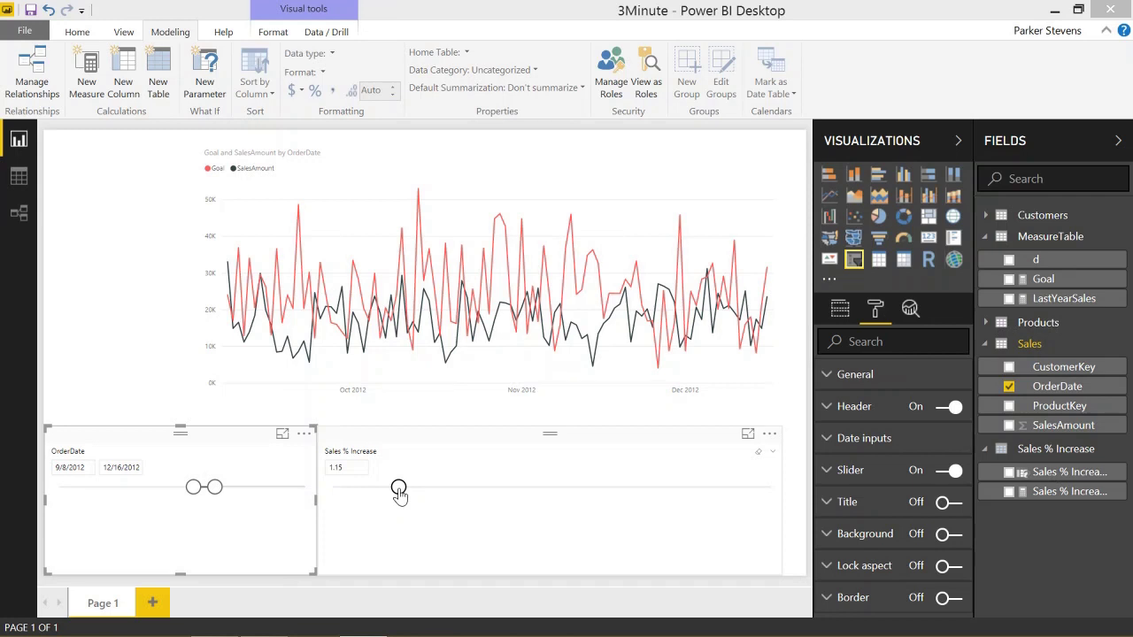
drag(399, 494, 354, 505)
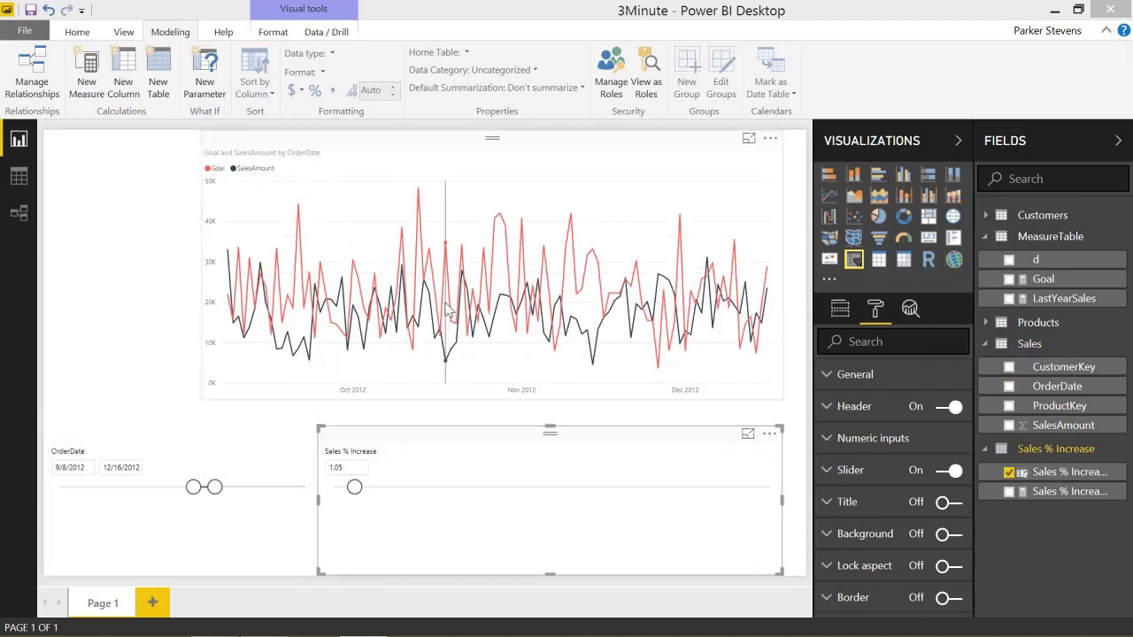
drag(355, 489, 426, 482)
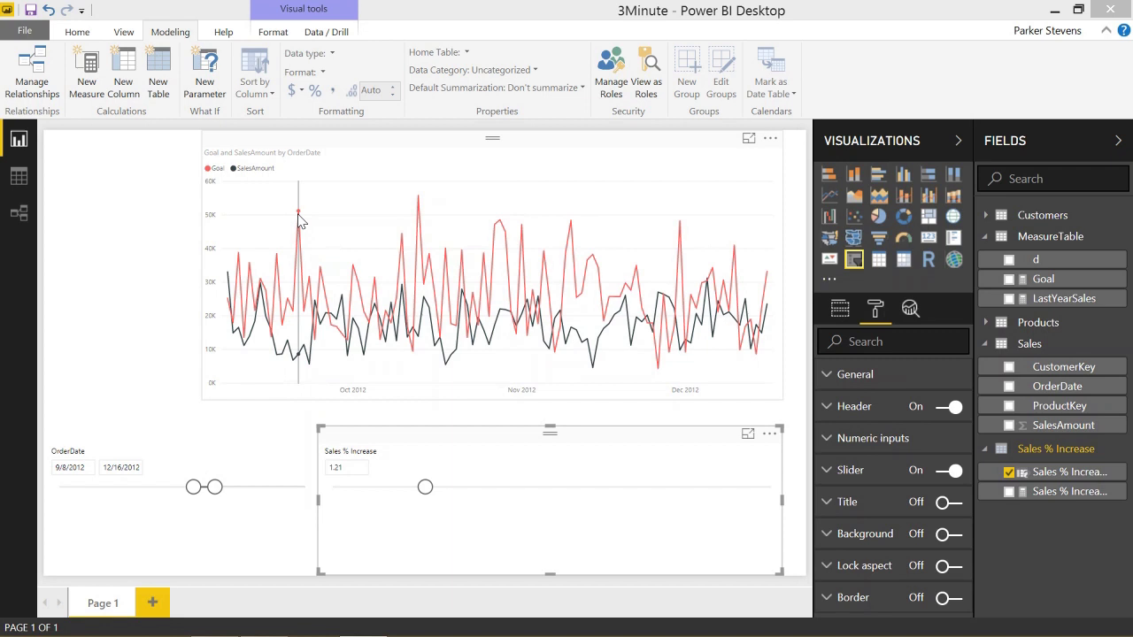
mouse_move(299, 219)
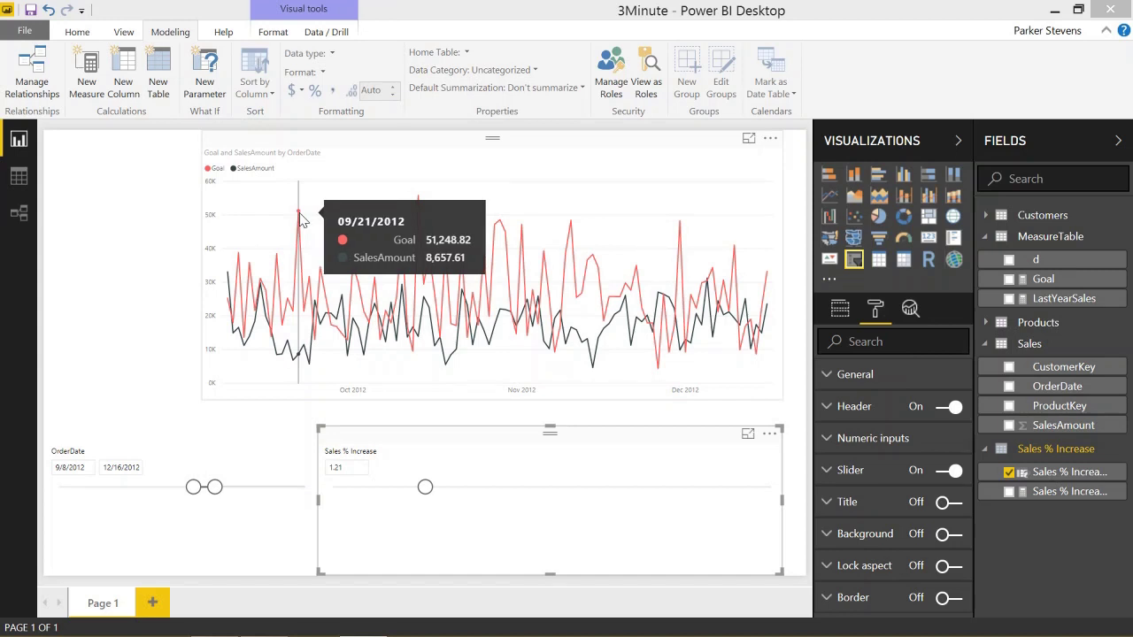
drag(425, 487, 466, 490)
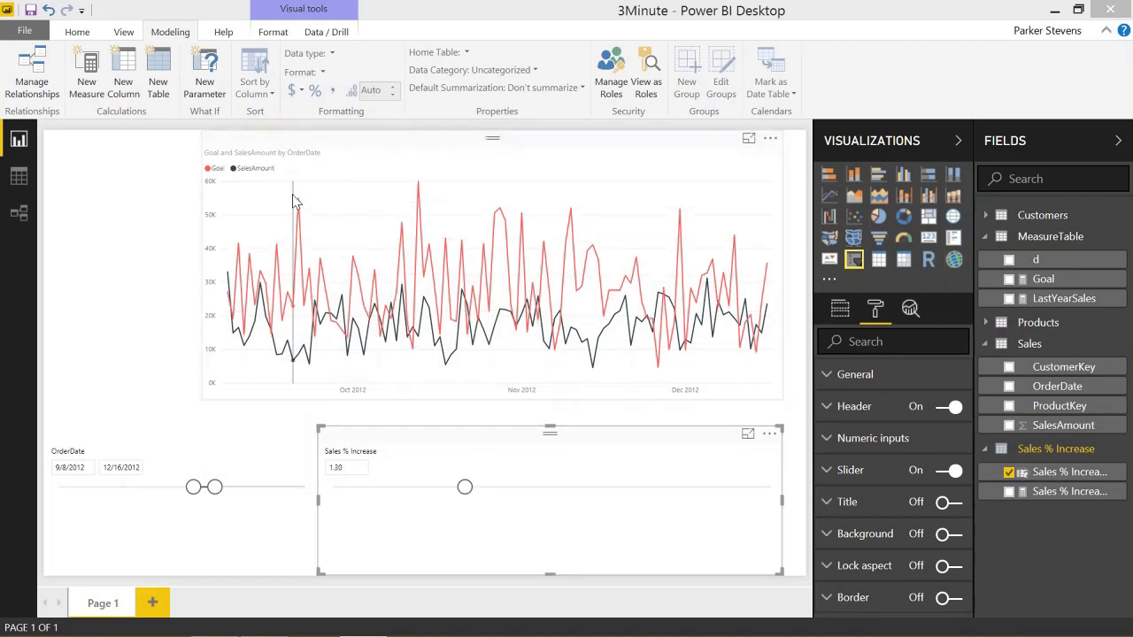